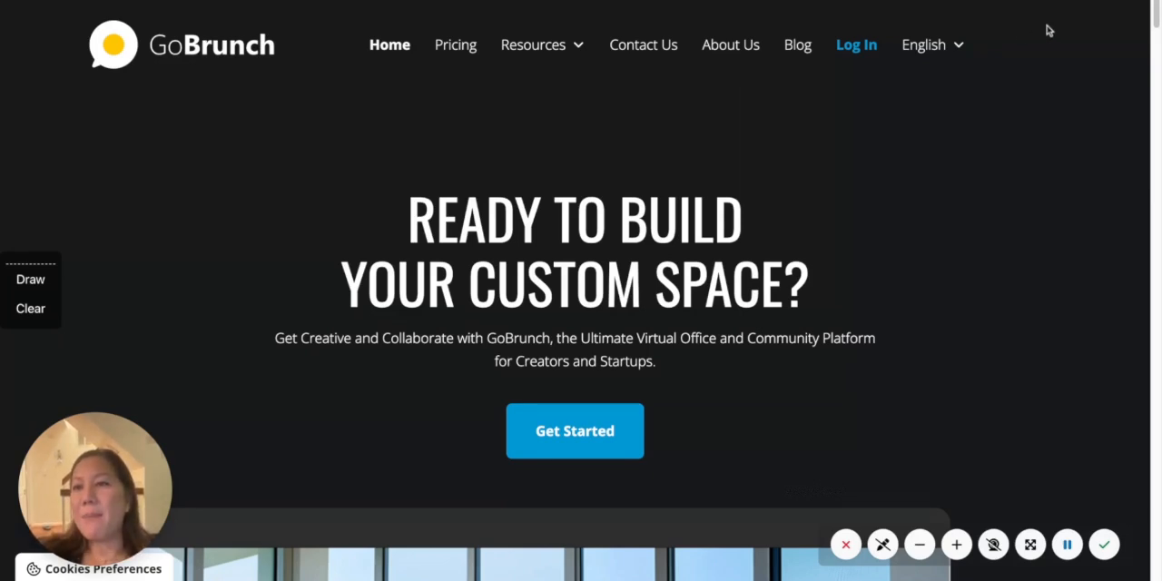
- Examine the GoBrunch home page's feature cards, sample virtual rooms, sign-up walkthrough and available space types
{"action": "scroll", "coordinate": [1156, 20], "scroll_direction": "down", "scroll_amount": 3}
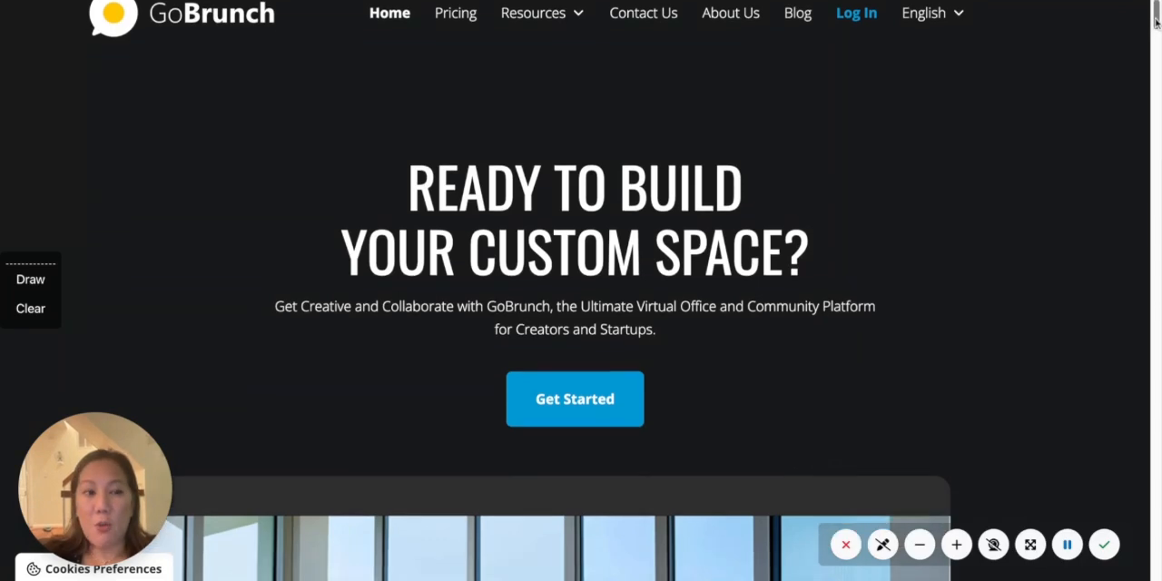
{"action": "scroll", "coordinate": [581, 291], "scroll_direction": "down", "scroll_amount": 5}
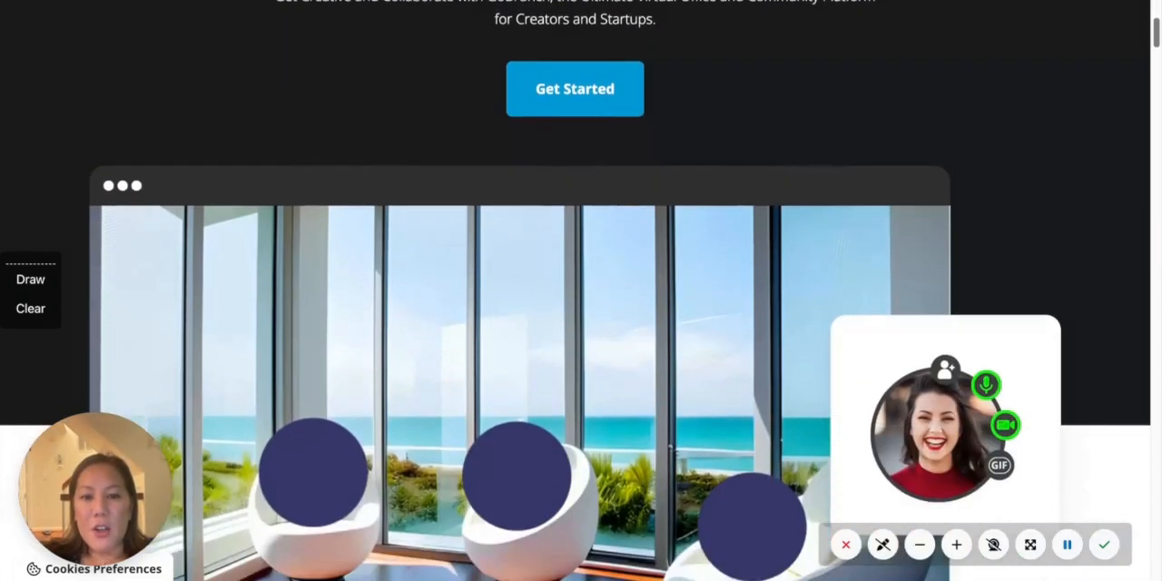
{"action": "scroll", "coordinate": [581, 291], "scroll_direction": "up", "scroll_amount": 1}
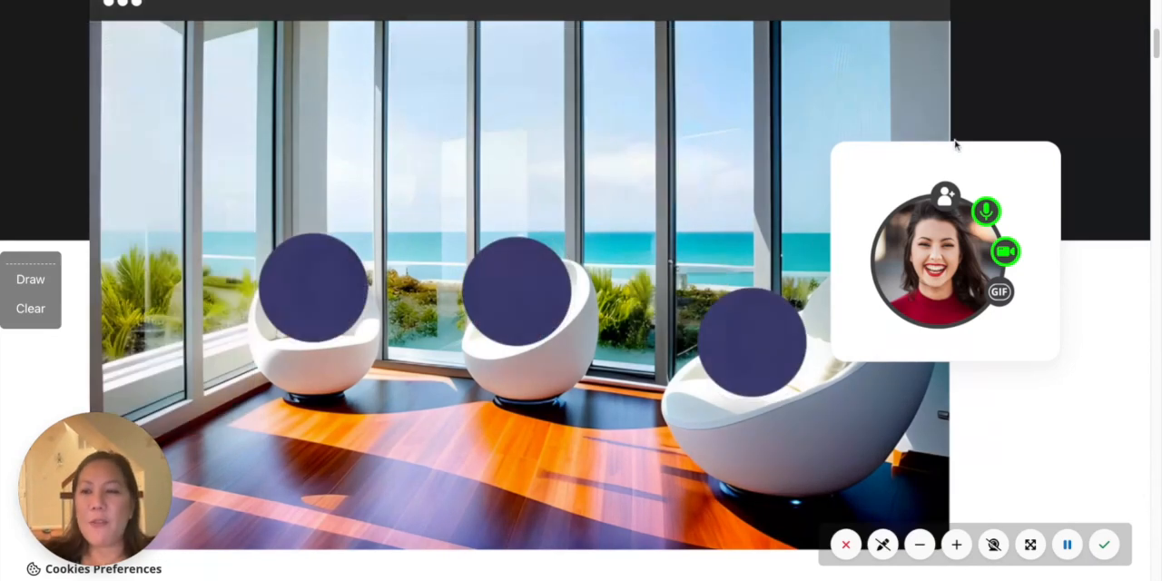
{"action": "scroll", "coordinate": [1155, 57], "scroll_direction": "down", "scroll_amount": 6}
{"action": "scroll", "coordinate": [1155, 58], "scroll_direction": "down", "scroll_amount": 5}
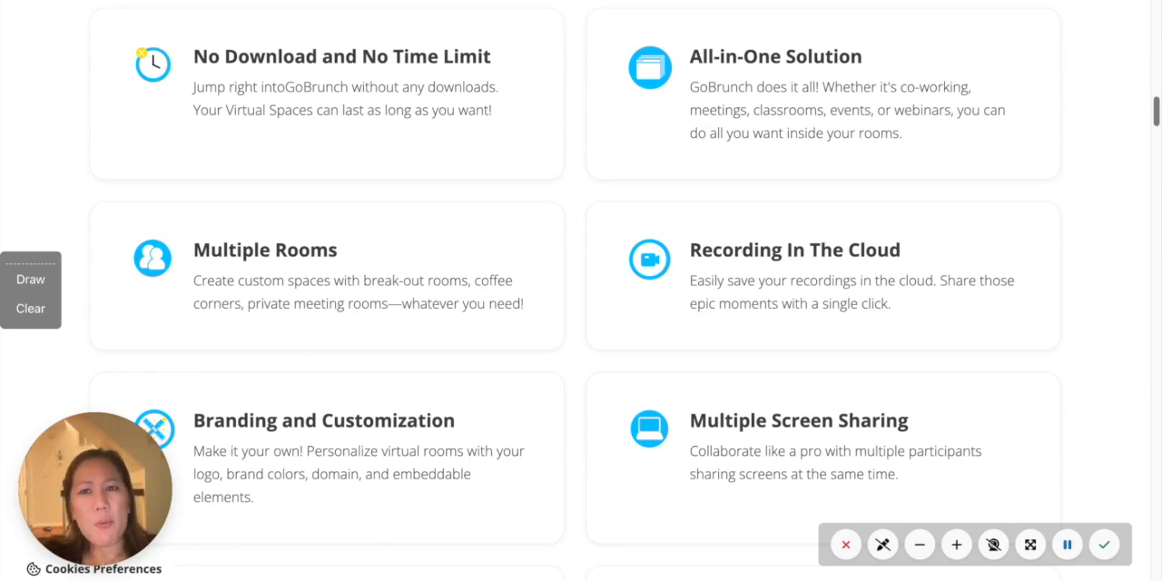
{"action": "scroll", "coordinate": [580, 290], "scroll_direction": "down", "scroll_amount": 10}
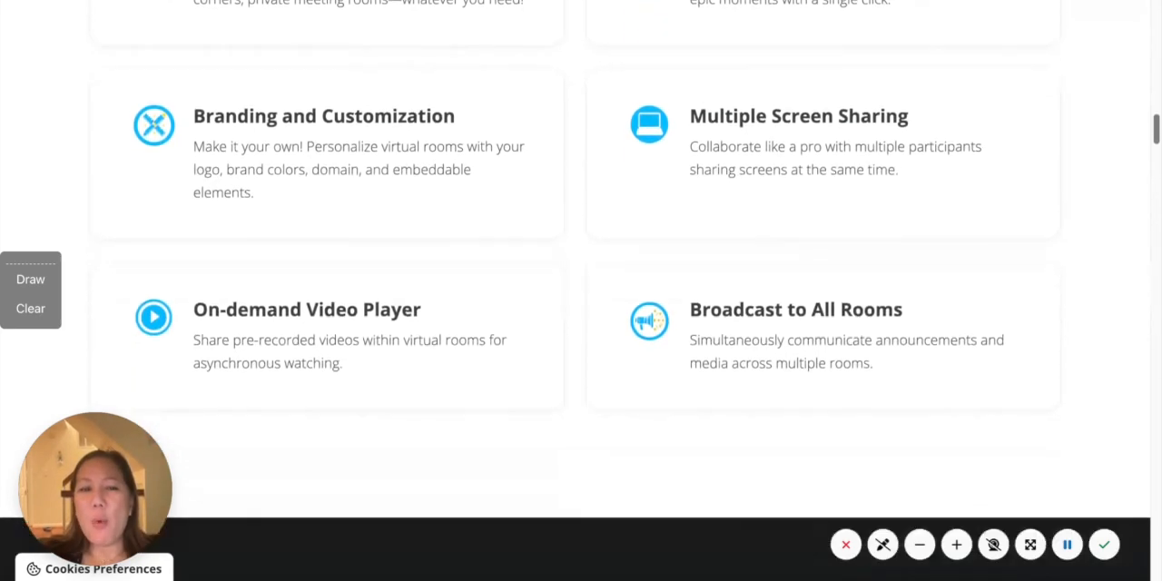
{"action": "scroll", "coordinate": [581, 290], "scroll_direction": "down", "scroll_amount": 1}
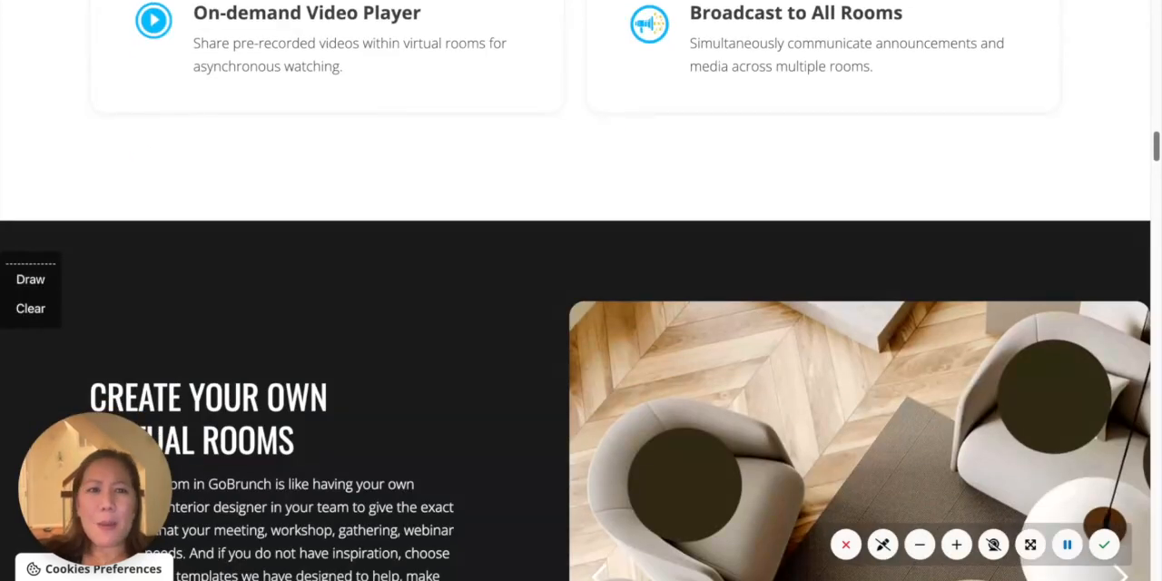
{"action": "scroll", "coordinate": [580, 291], "scroll_direction": "down", "scroll_amount": 3}
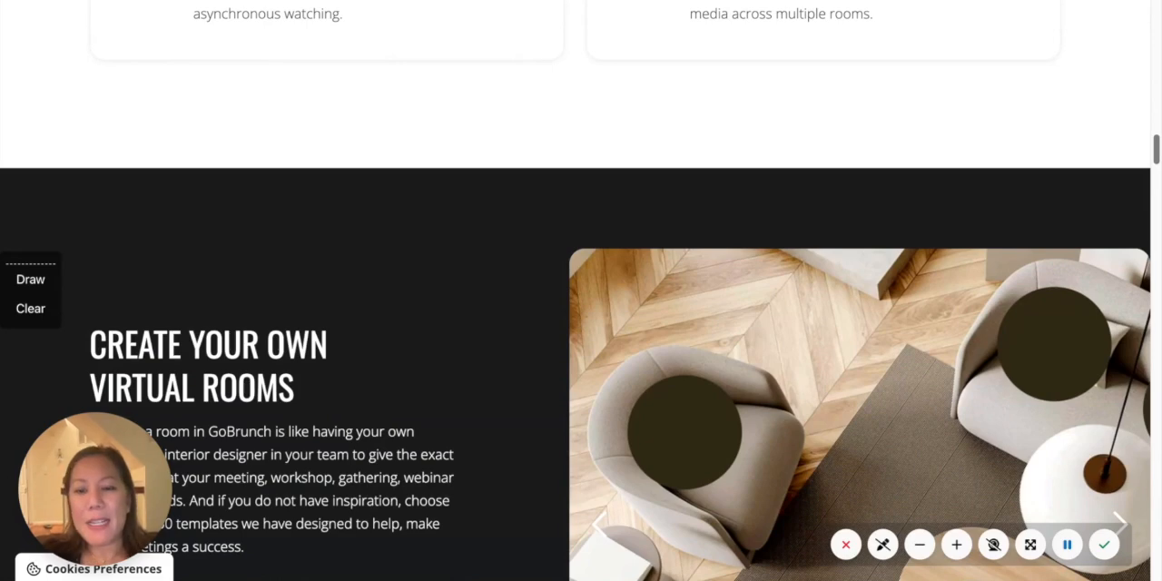
{"action": "scroll", "coordinate": [581, 290], "scroll_direction": "down", "scroll_amount": 5}
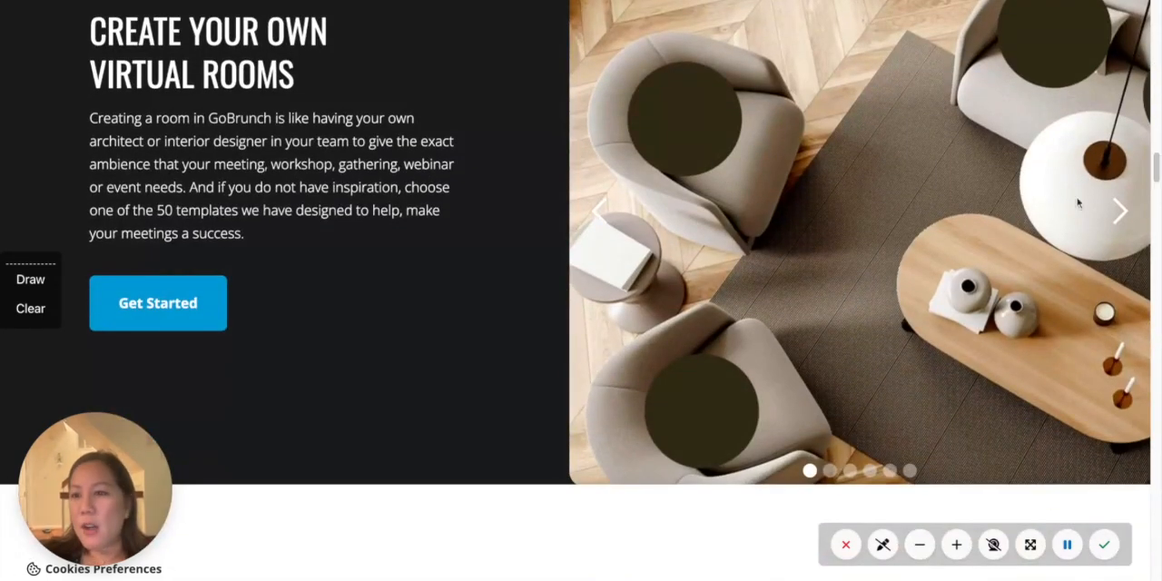
{"action": "scroll", "coordinate": [1156, 173], "scroll_direction": "down", "scroll_amount": 6}
{"action": "scroll", "coordinate": [1156, 173], "scroll_direction": "down", "scroll_amount": 7}
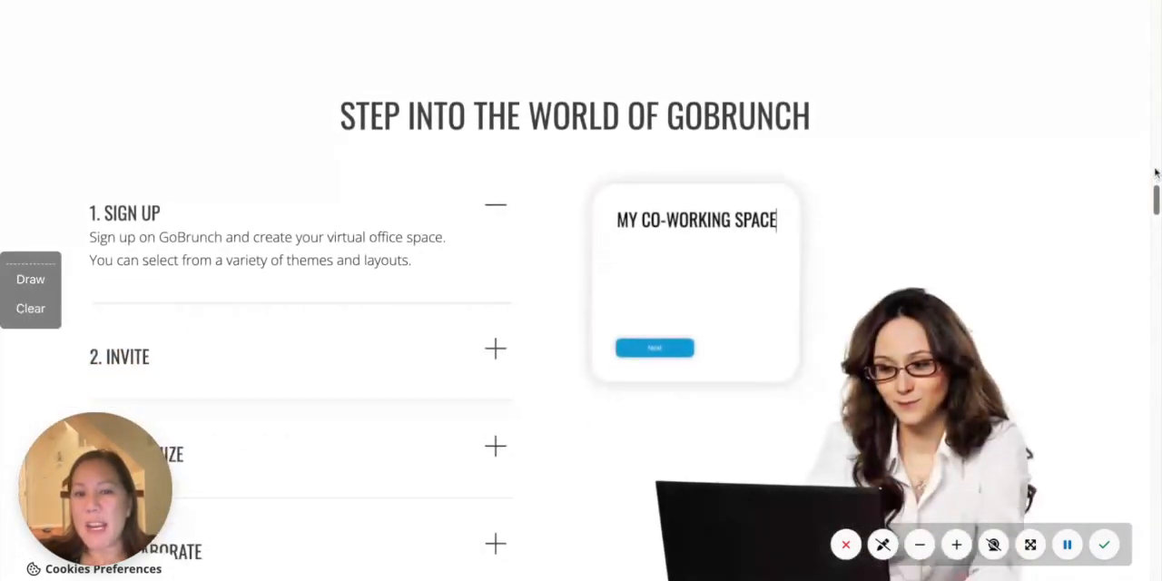
{"action": "scroll", "coordinate": [581, 290], "scroll_direction": "down", "scroll_amount": 8}
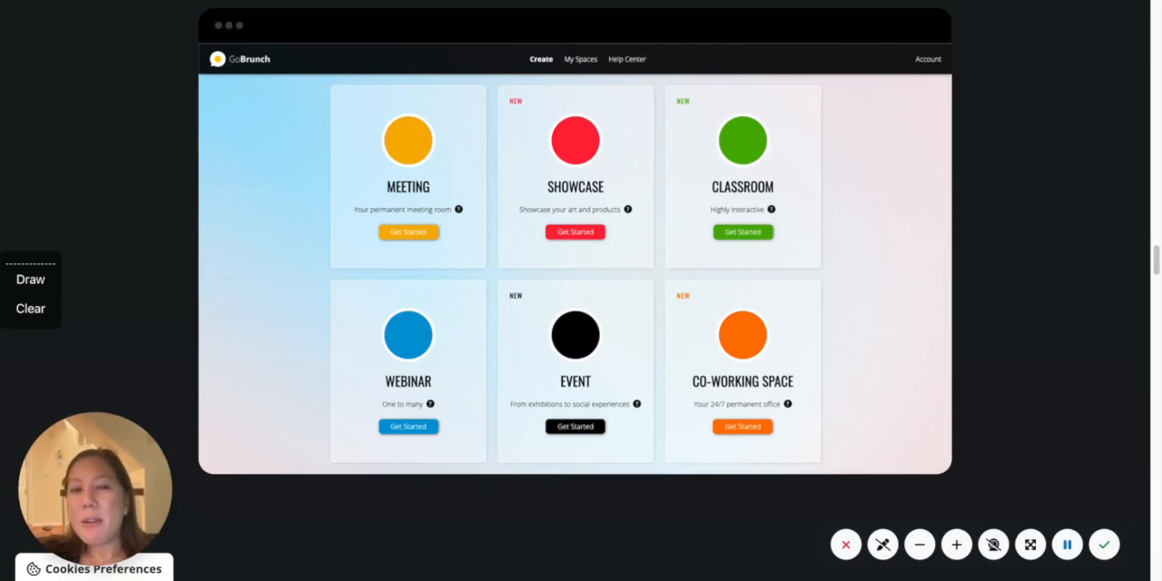
{"action": "scroll", "coordinate": [1155, 261], "scroll_direction": "down", "scroll_amount": 10}
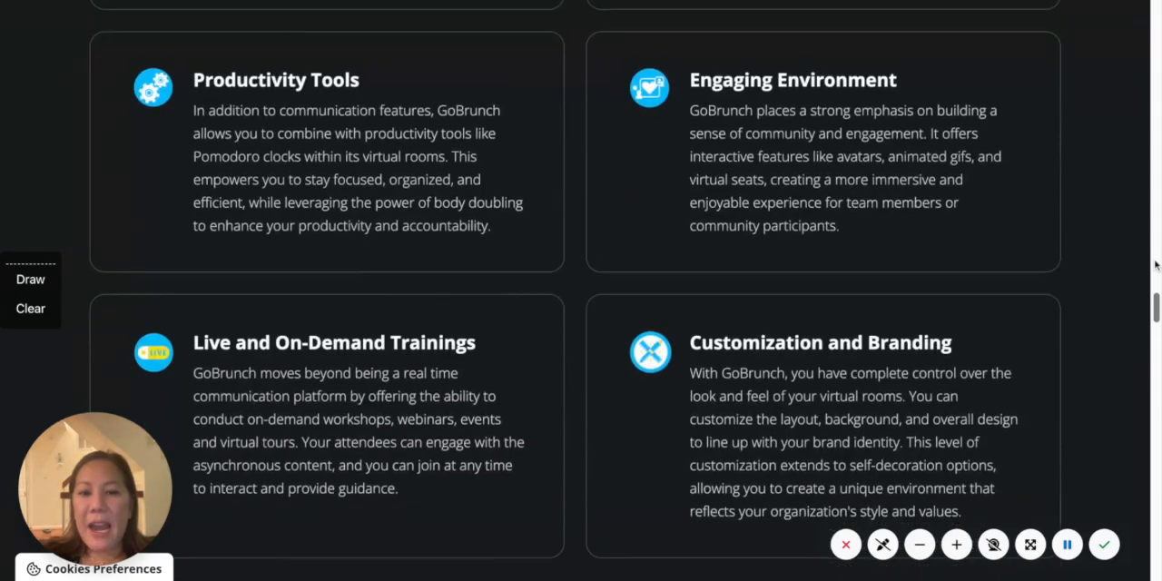
{"action": "scroll", "coordinate": [1154, 264], "scroll_direction": "down", "scroll_amount": 5}
{"action": "scroll", "coordinate": [1154, 264], "scroll_direction": "up", "scroll_amount": 3}
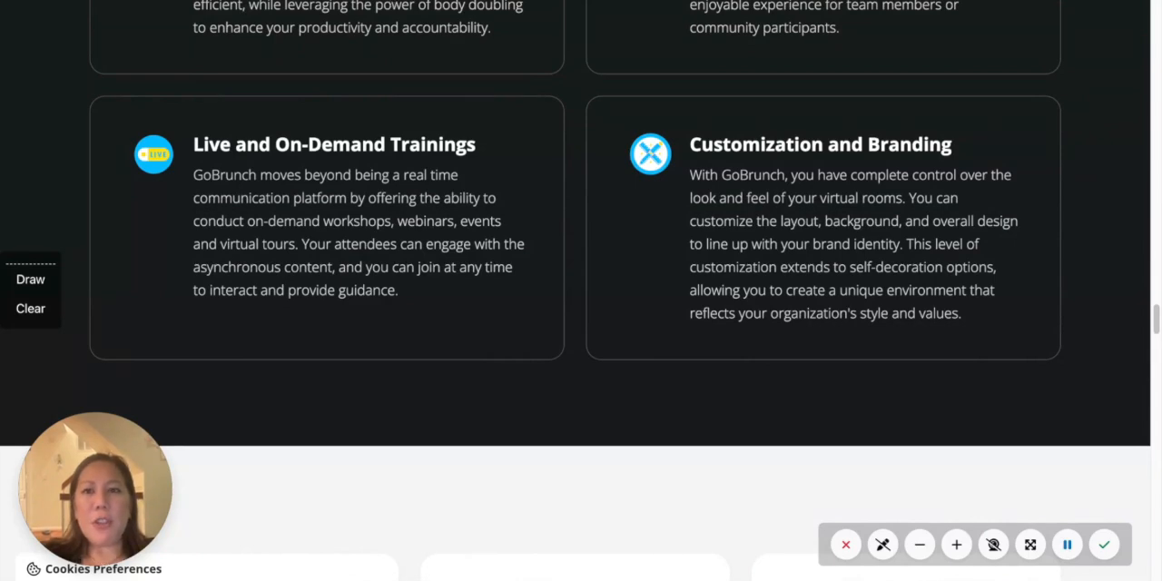
- Return to the start of the home page and go to the account log-in
{"action": "left_click_drag", "start_coordinate": [1157, 319], "coordinate": [1154, 5]}
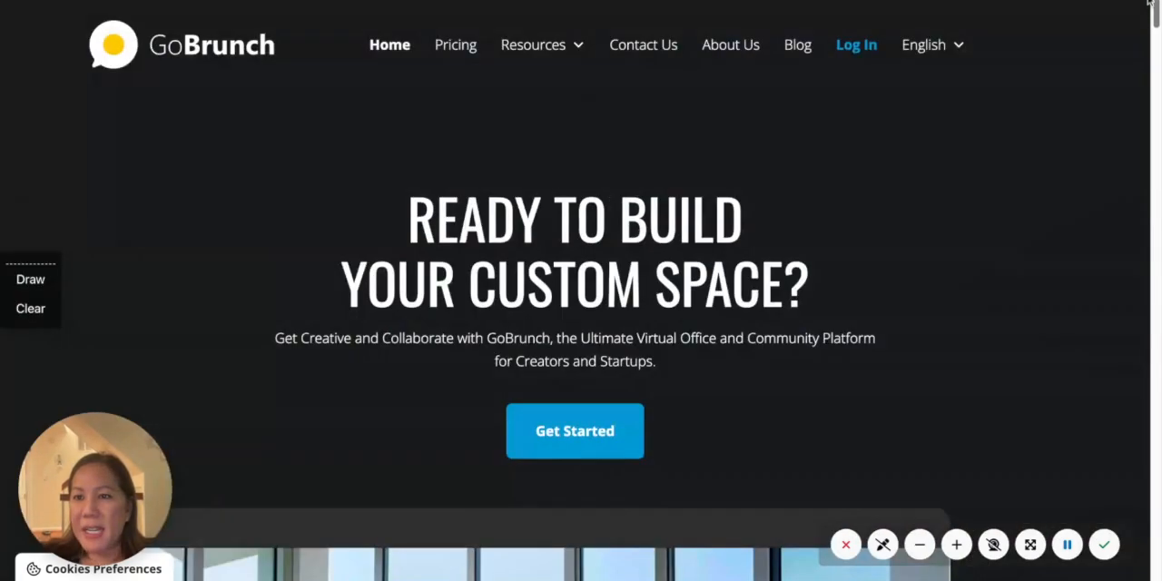
{"action": "left_click", "coordinate": [869, 45]}
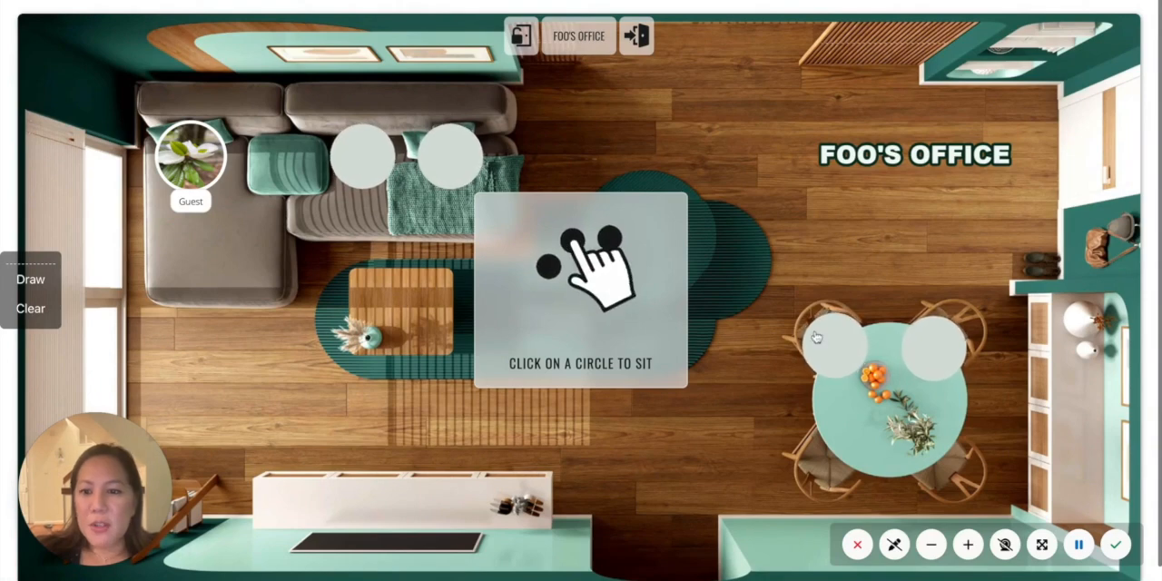
- Take the free sofa seat closest to the Guest in Foo's Office
{"action": "left_click", "coordinate": [335, 166]}
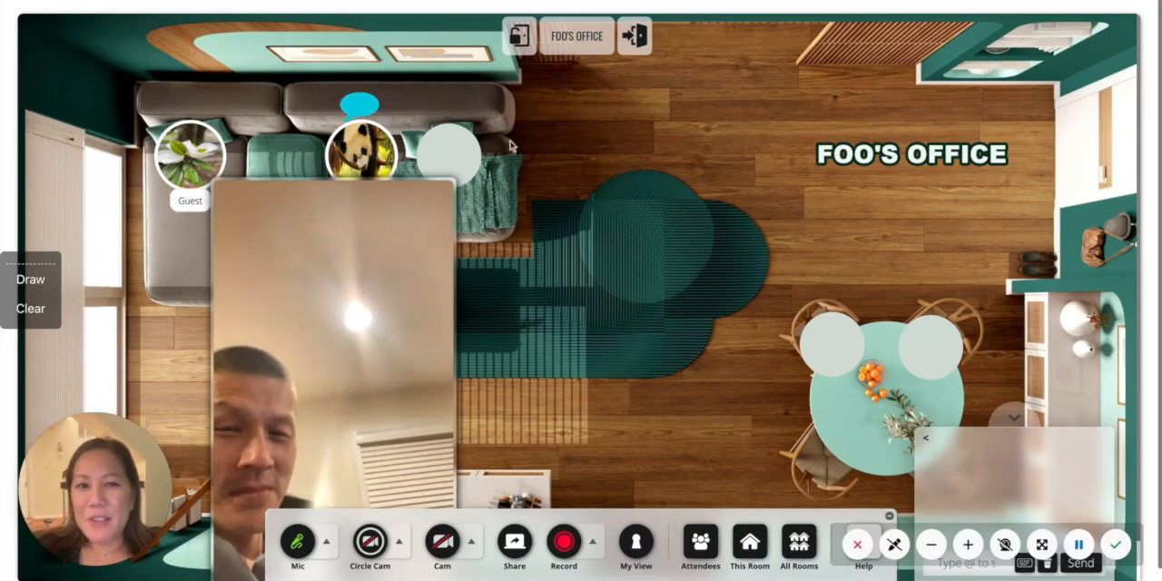
{"action": "mouse_move", "coordinate": [911, 172]}
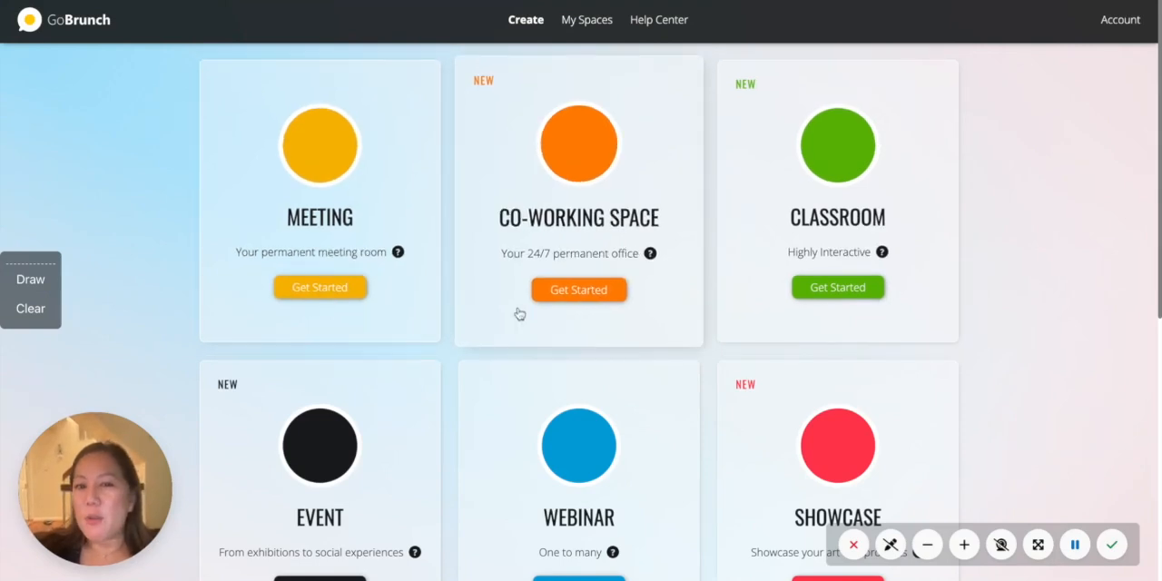
- Start a new co-working space and name it PANDA BAMBOO FOREST
{"action": "left_click", "coordinate": [583, 194]}
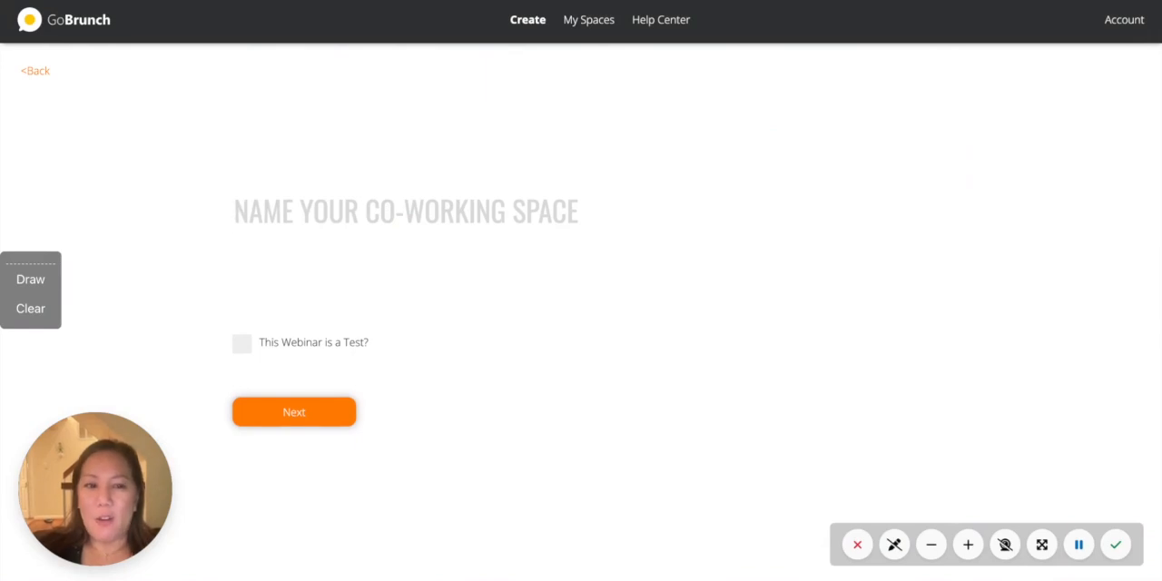
{"action": "type", "text": "PA"}
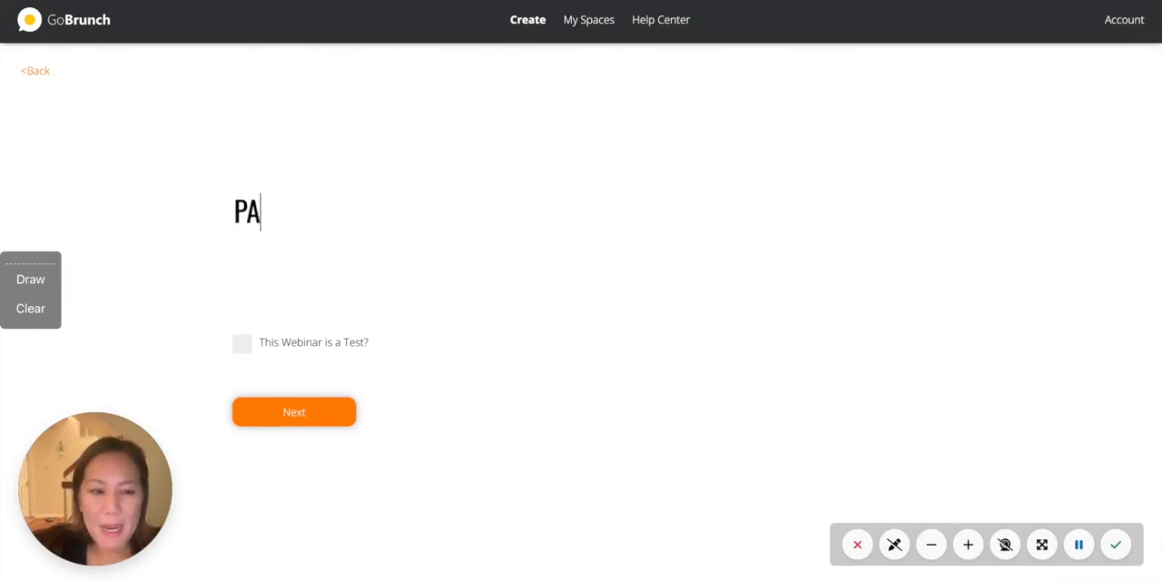
{"action": "type", "text": "N"}
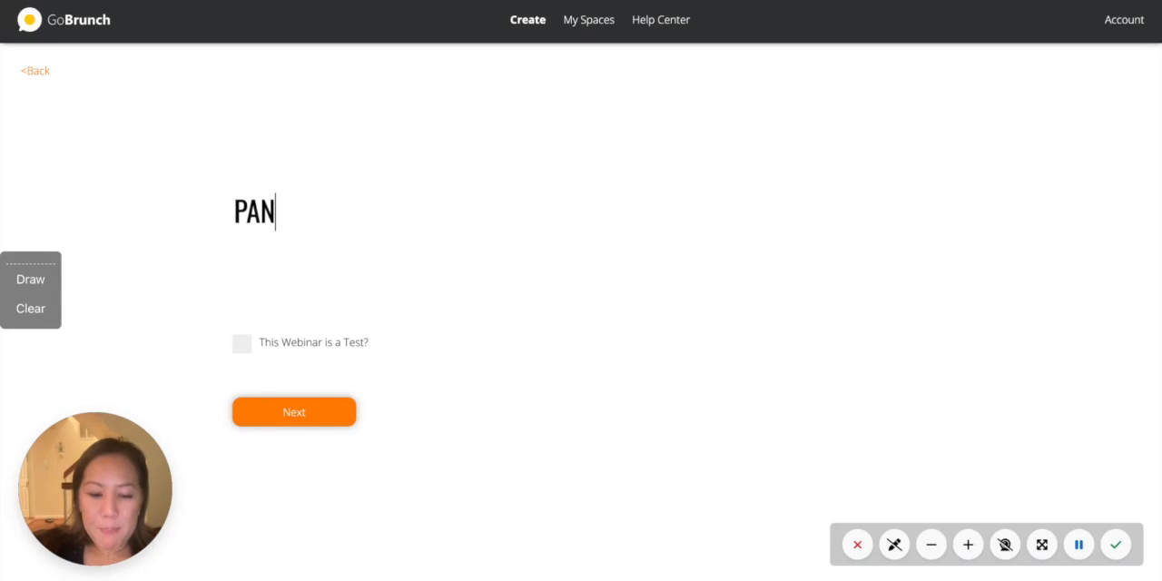
{"action": "type", "text": "DA"}
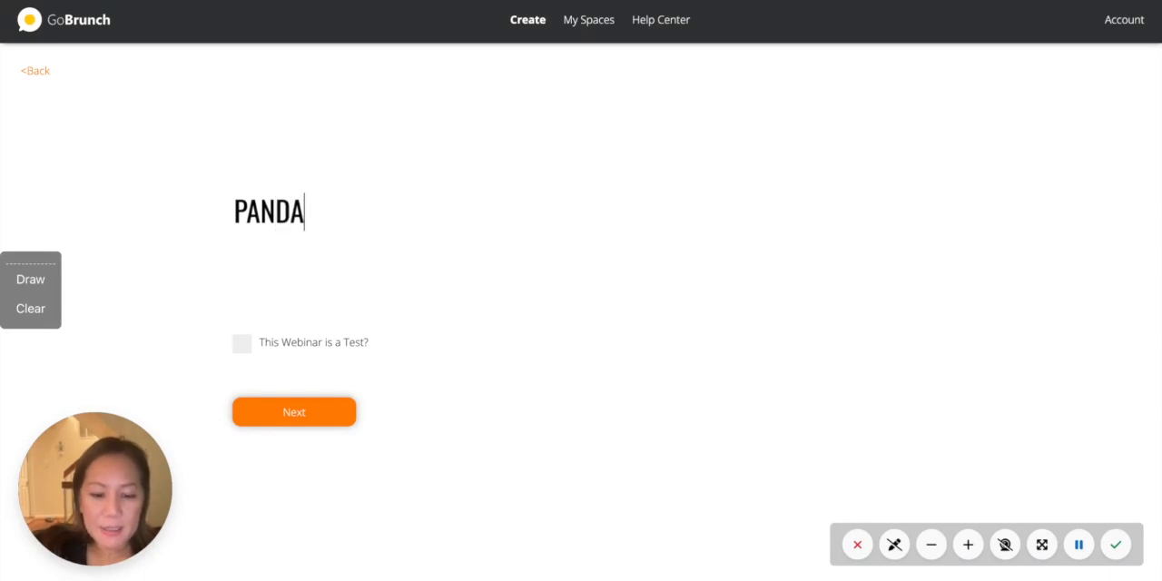
{"action": "type", "text": " BAMB"}
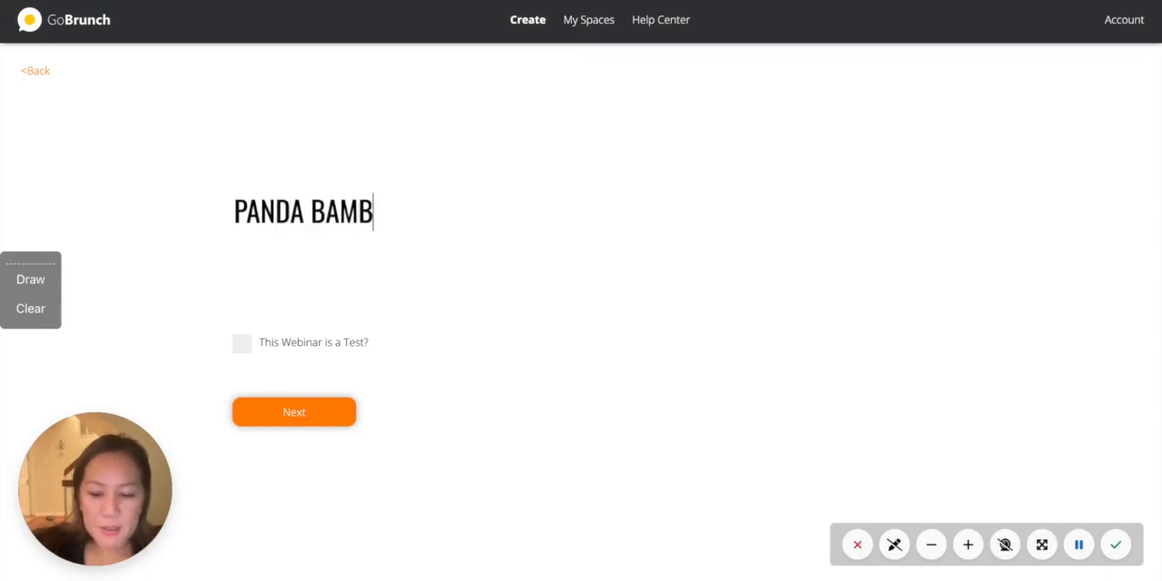
{"action": "type", "text": "OO FOREST"}
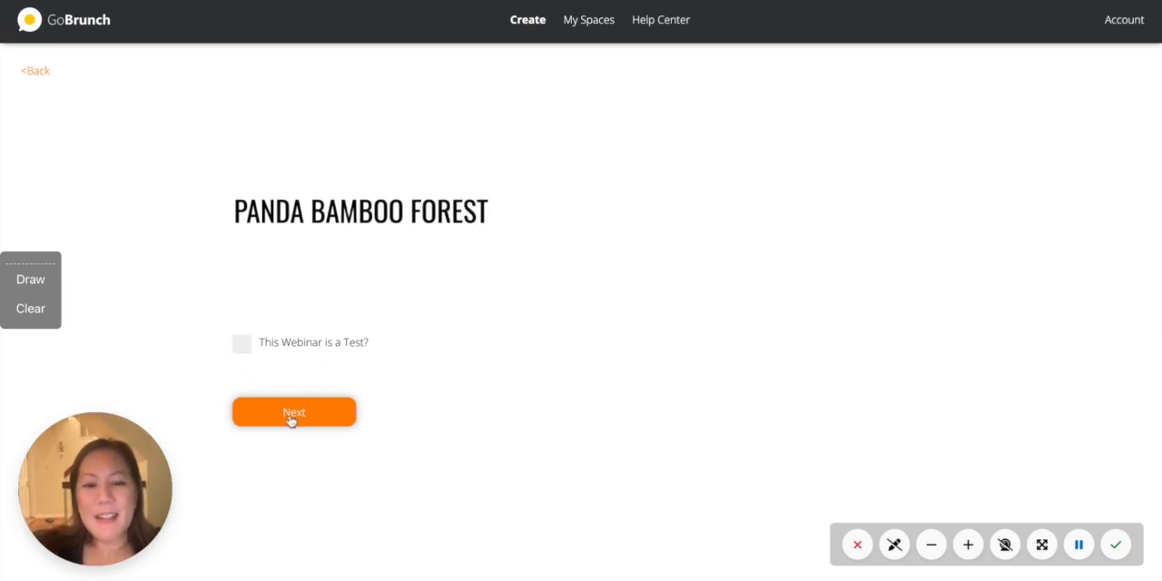
{"action": "left_click", "coordinate": [291, 414]}
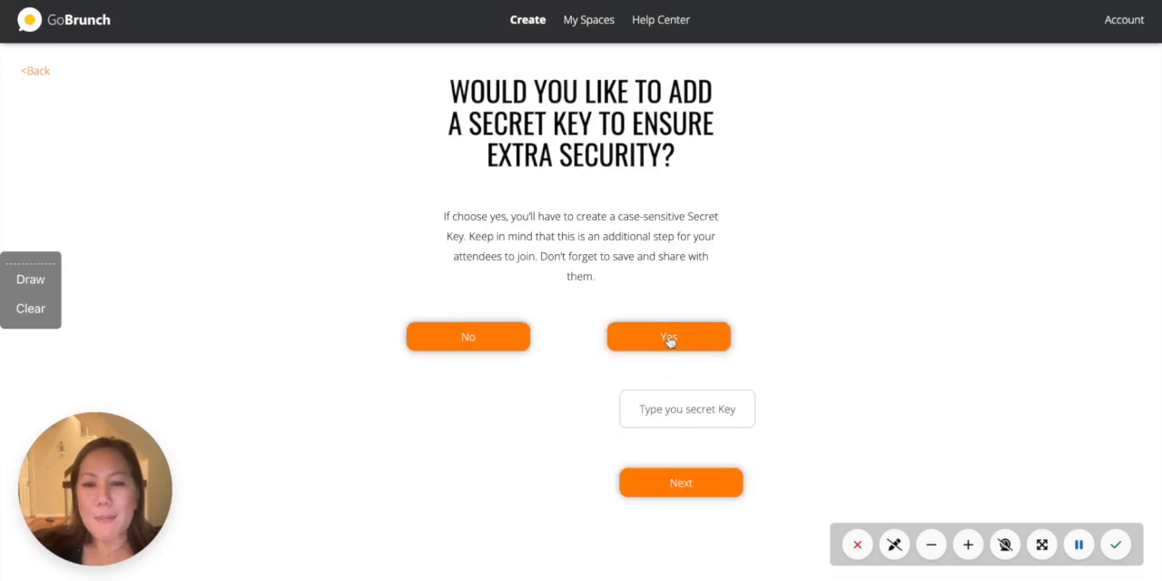
- Configure the co-working space with no secret key, no registration collection and 7 rooms
{"action": "left_click_drag", "start_coordinate": [671, 342], "coordinate": [548, 257]}
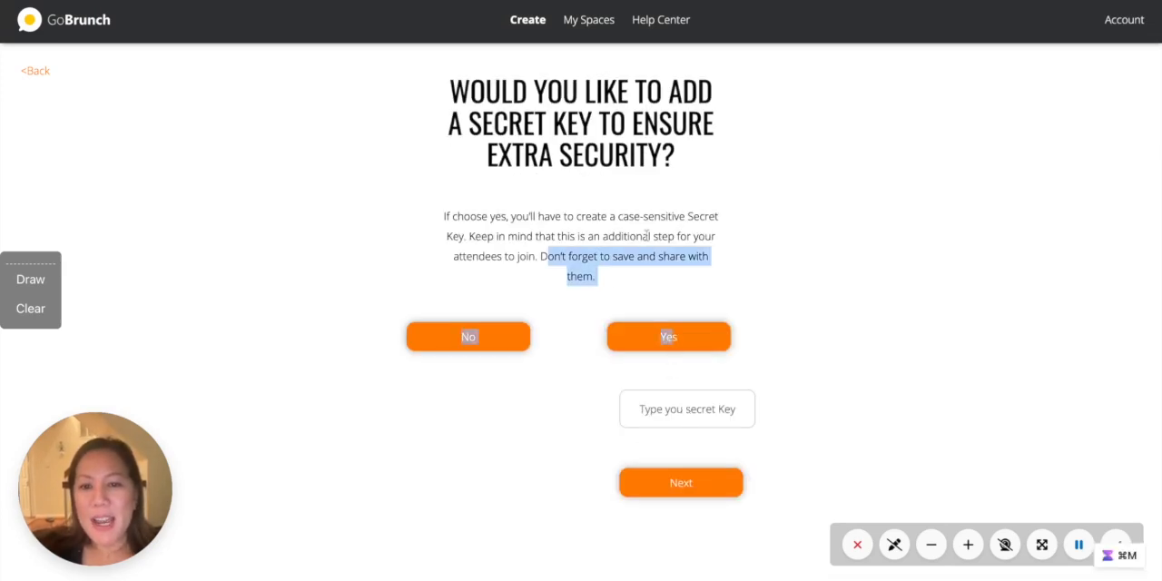
{"action": "left_click", "coordinate": [477, 341]}
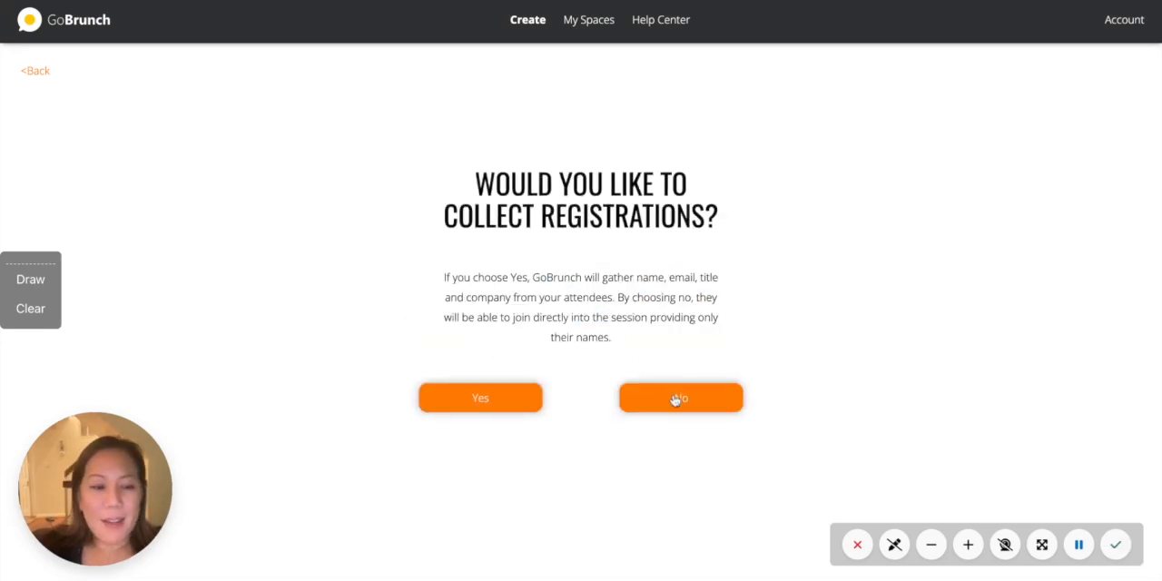
{"action": "left_click", "coordinate": [676, 399]}
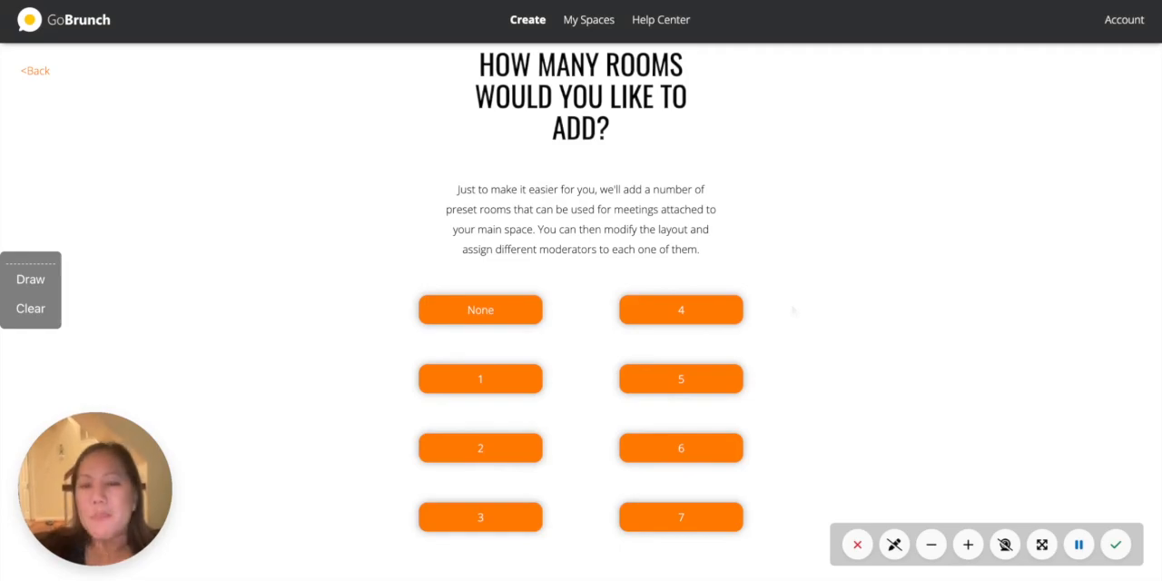
{"action": "left_click", "coordinate": [656, 523]}
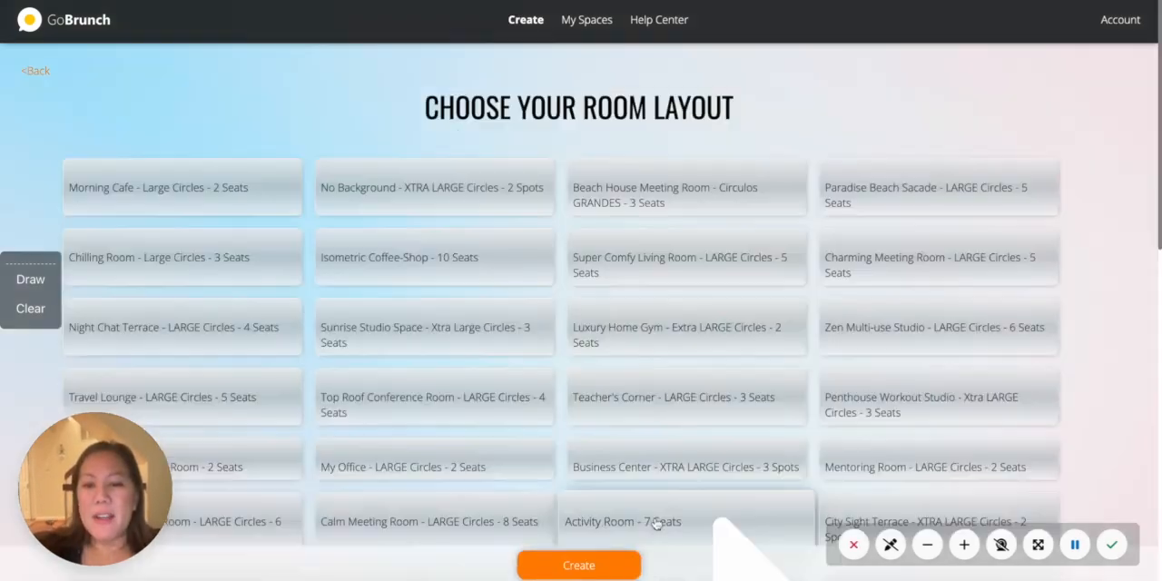
- Choose the Charming Meeting Room layout with large circles and 5 seats, and create the space
{"action": "scroll", "coordinate": [853, 426], "scroll_direction": "up", "scroll_amount": 8}
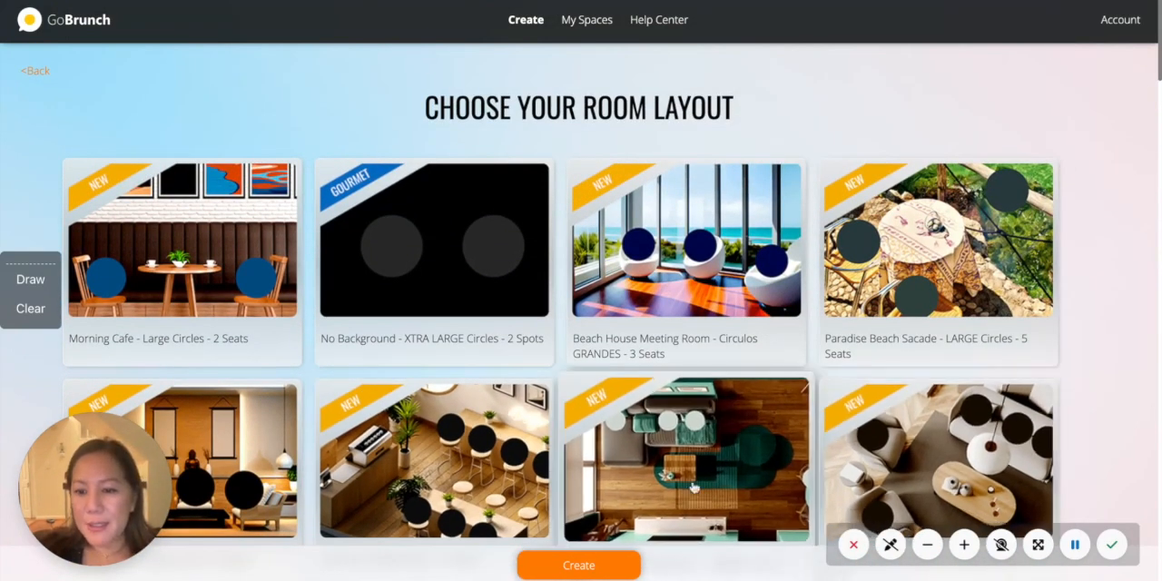
{"action": "left_click", "coordinate": [844, 433]}
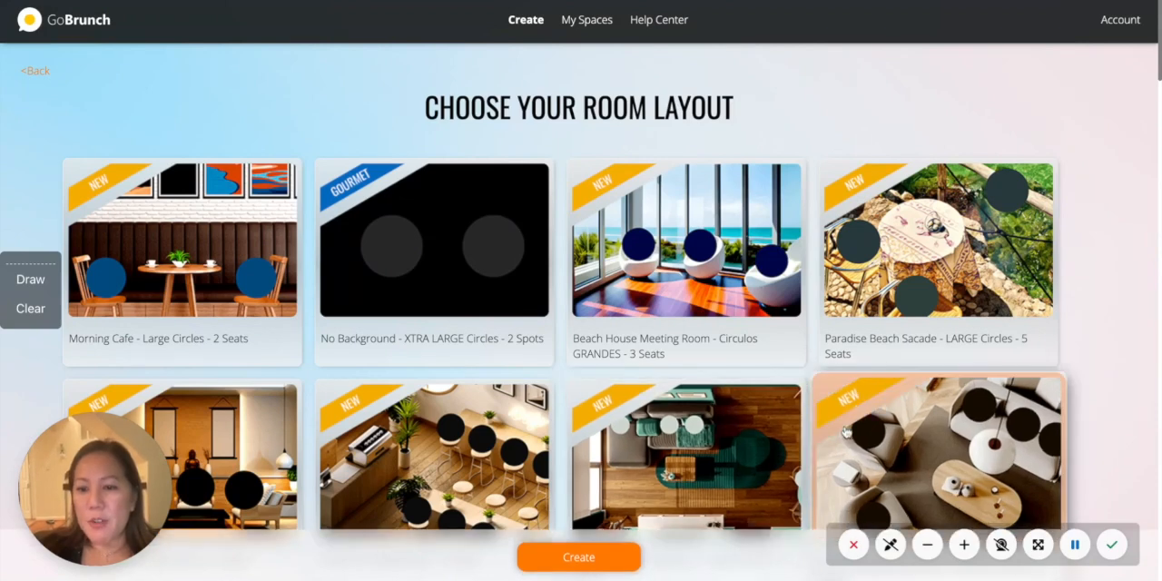
{"action": "left_click", "coordinate": [557, 542]}
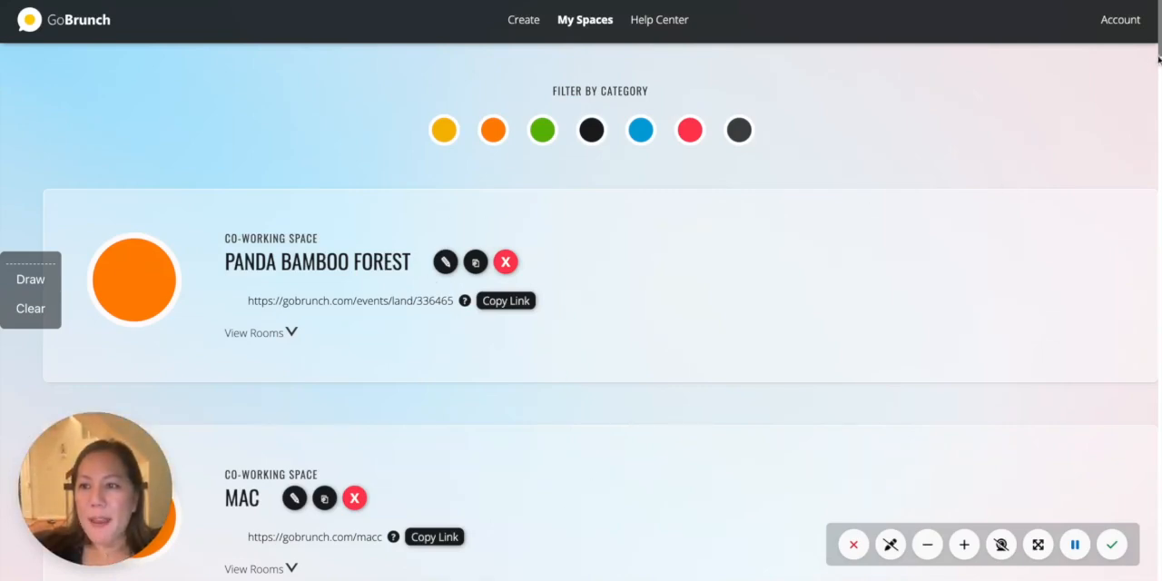
- Enter the existing co-working space carrying the host's full name and sit in the leftmost yellow armchair
{"action": "left_click_drag", "start_coordinate": [1159, 50], "coordinate": [1160, 445]}
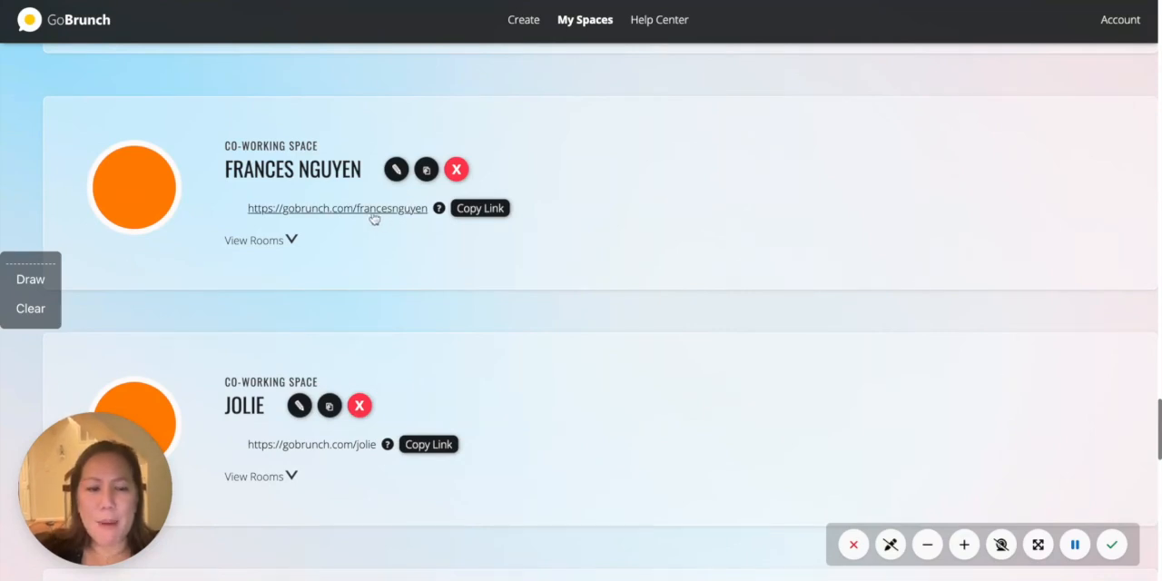
{"action": "left_click", "coordinate": [338, 208]}
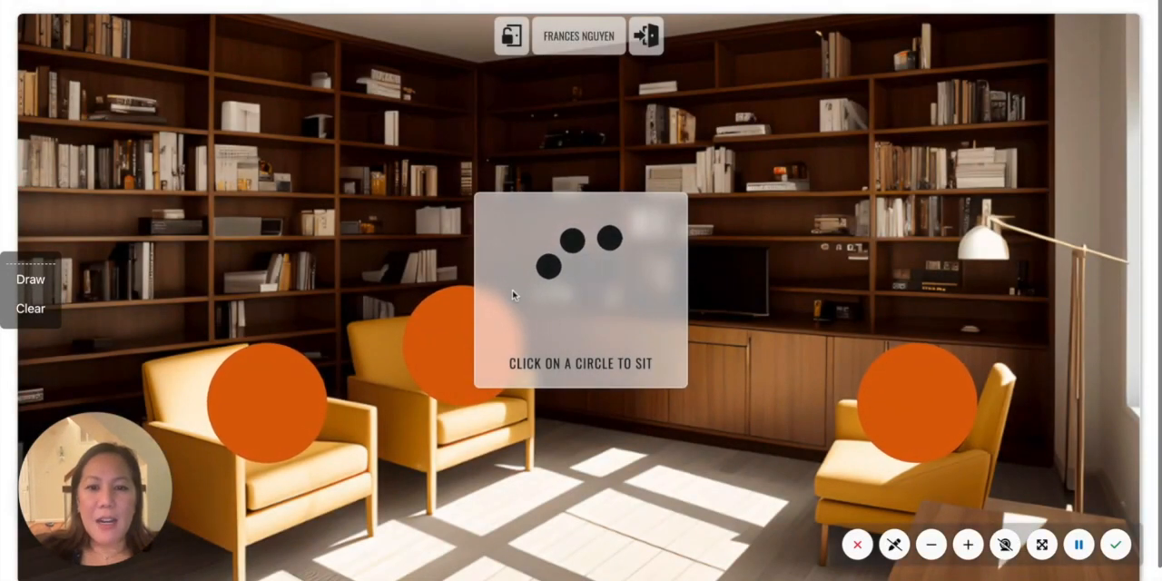
{"action": "left_click", "coordinate": [304, 404]}
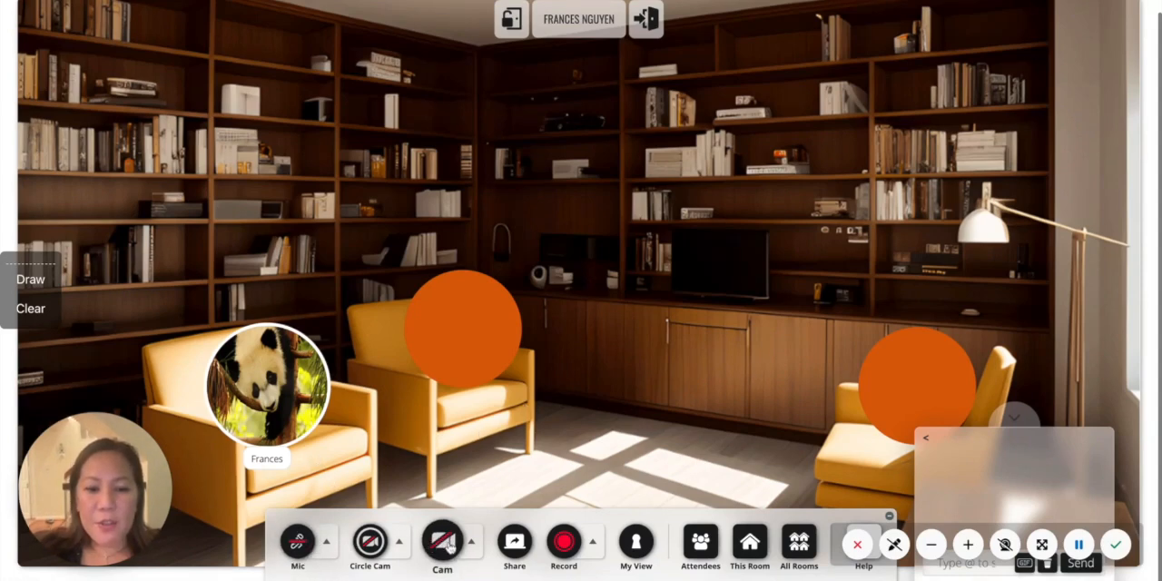
- Turn on the camera and switch the video to Circle Cam
{"action": "left_click", "coordinate": [446, 543]}
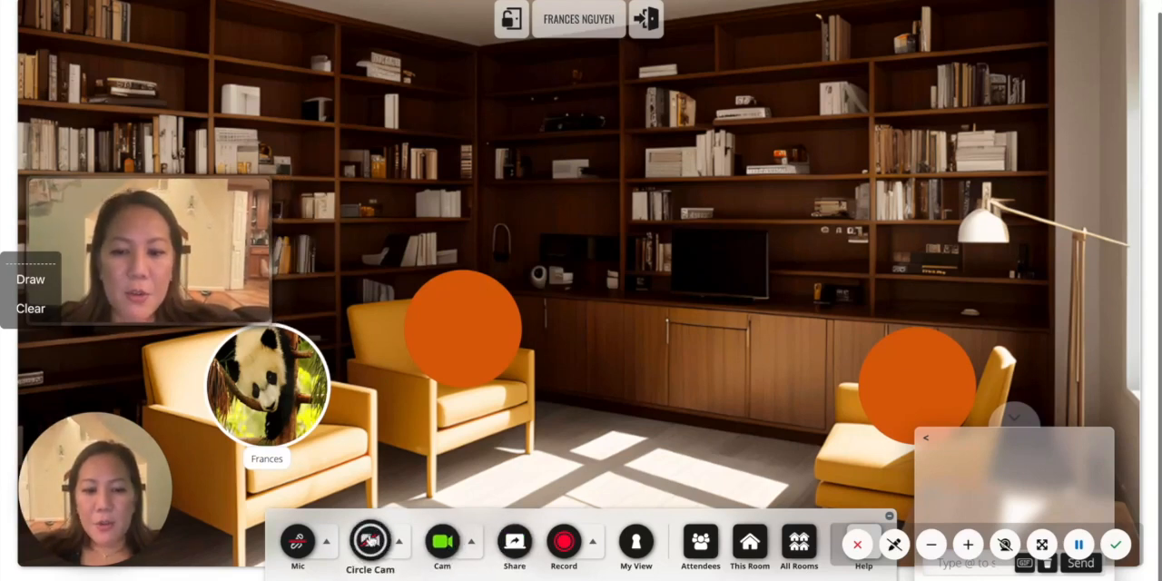
{"action": "left_click", "coordinate": [372, 541]}
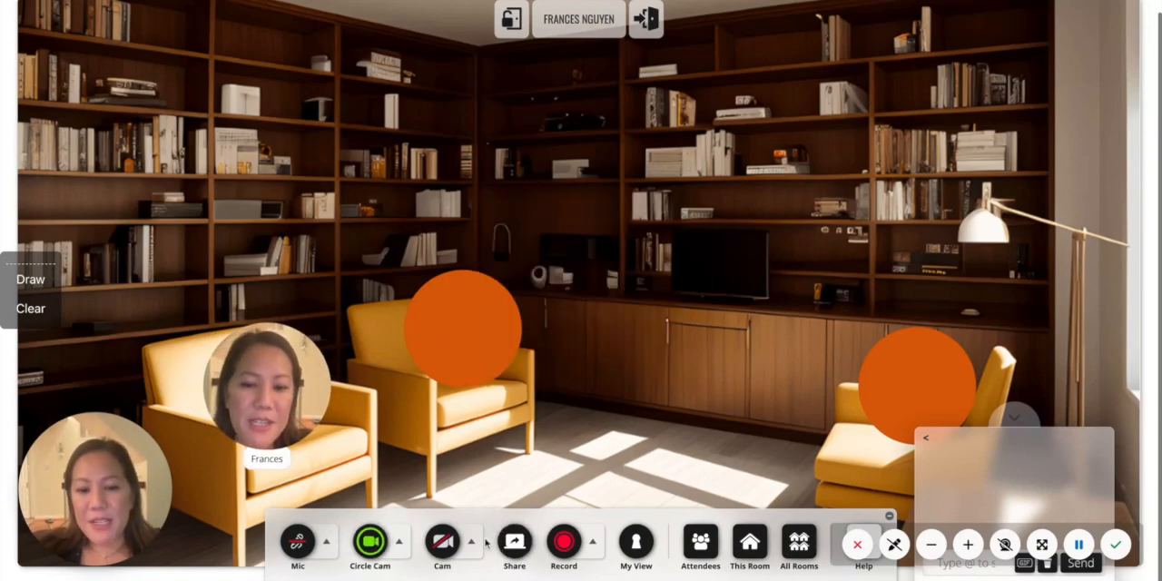
- Switch the video from Circle Cam to the rectangular Cam view
{"action": "left_click", "coordinate": [443, 543]}
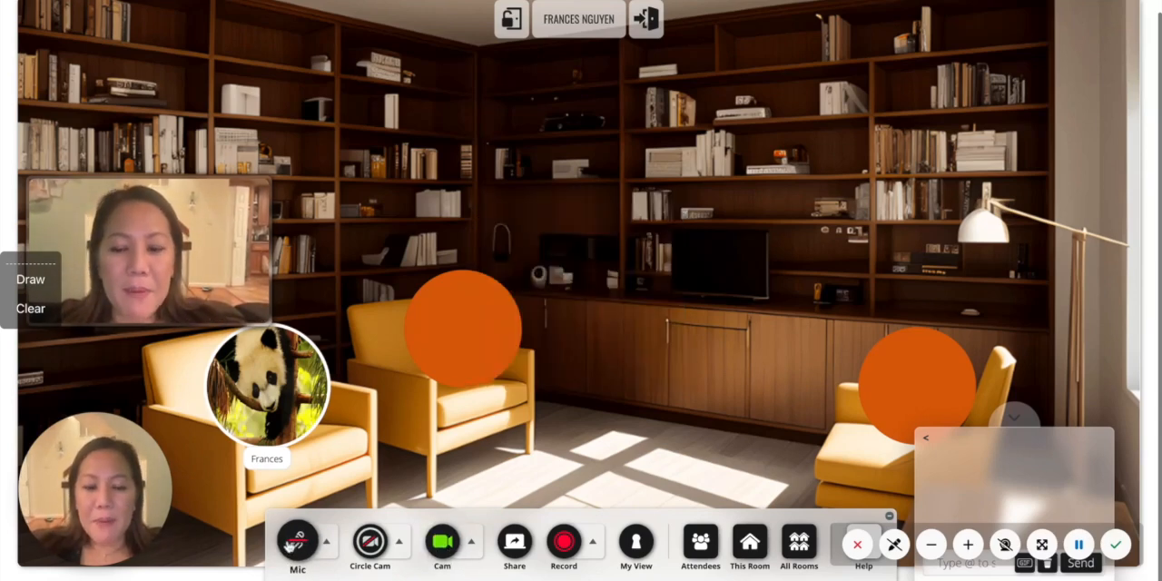
- Review the microphone and speaker selection, then the attendee control options
{"action": "left_click", "coordinate": [327, 543]}
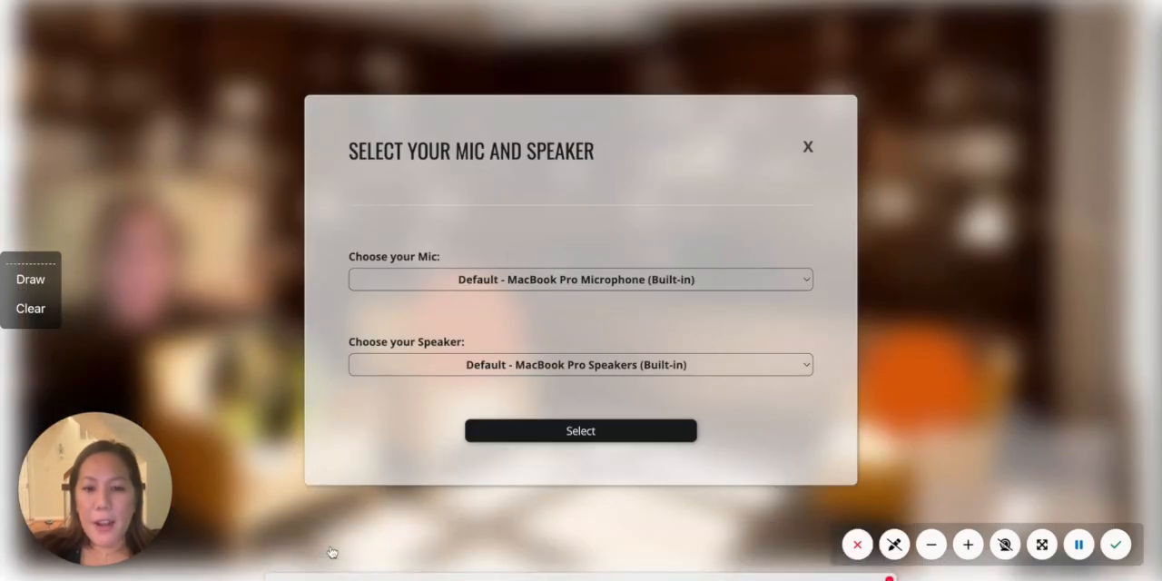
{"action": "left_click", "coordinate": [809, 146]}
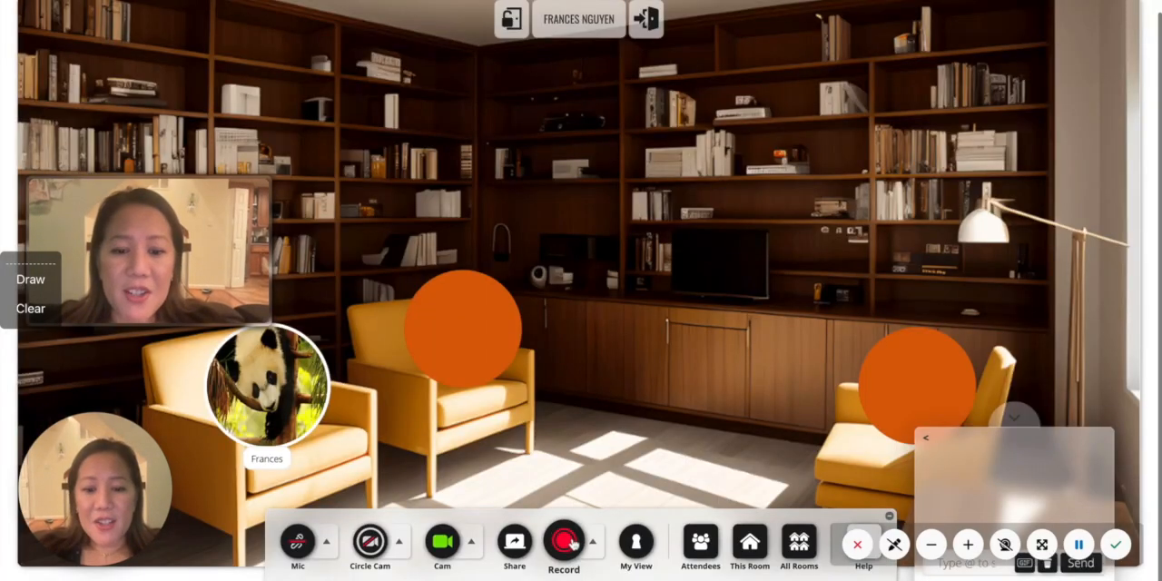
{"action": "left_click", "coordinate": [704, 552]}
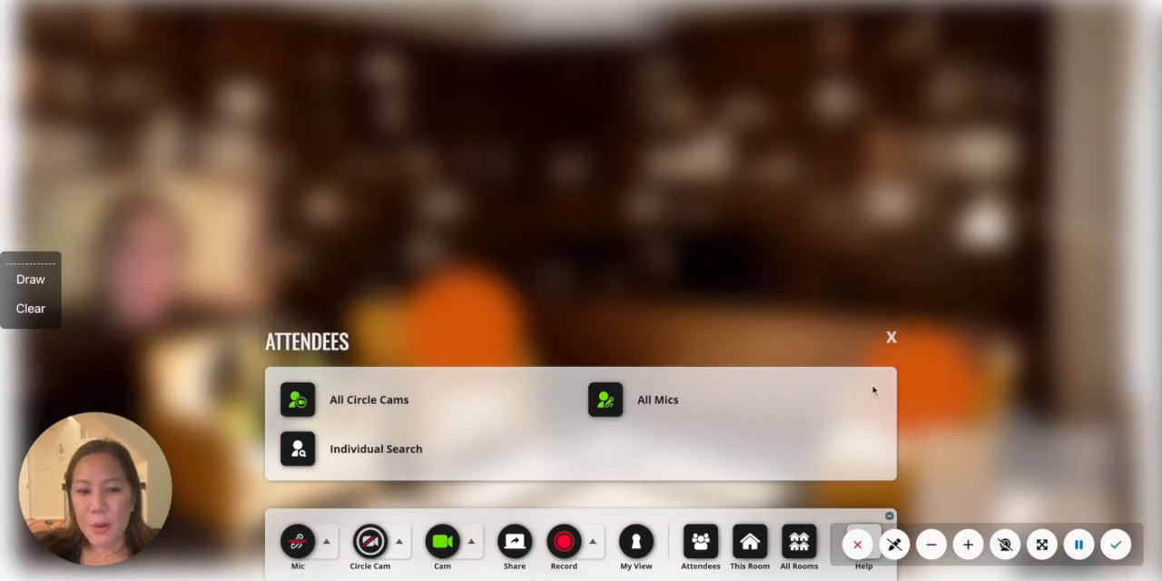
{"action": "left_click", "coordinate": [891, 338]}
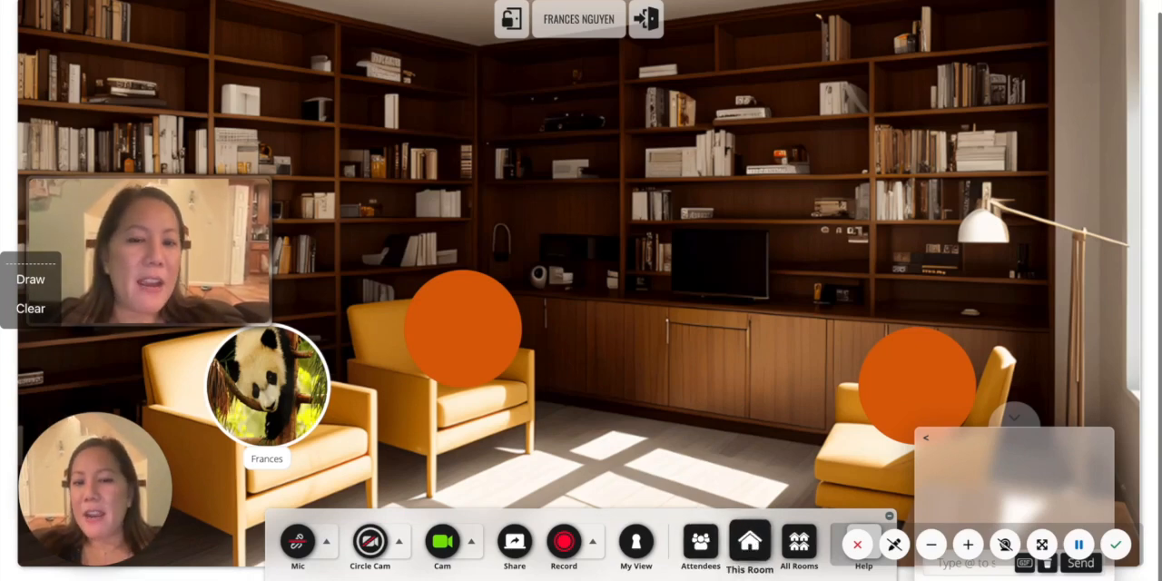
- Add an uploaded panda image to the centre of the room in the background editor and view the embedding code entry
{"action": "left_click", "coordinate": [748, 543]}
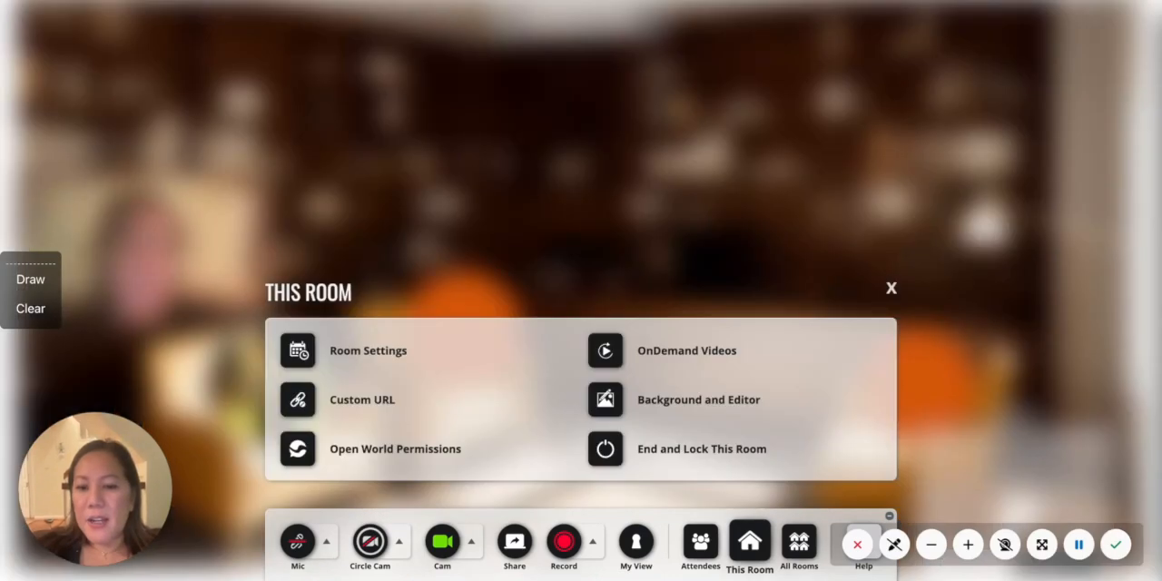
{"action": "left_click", "coordinate": [728, 411]}
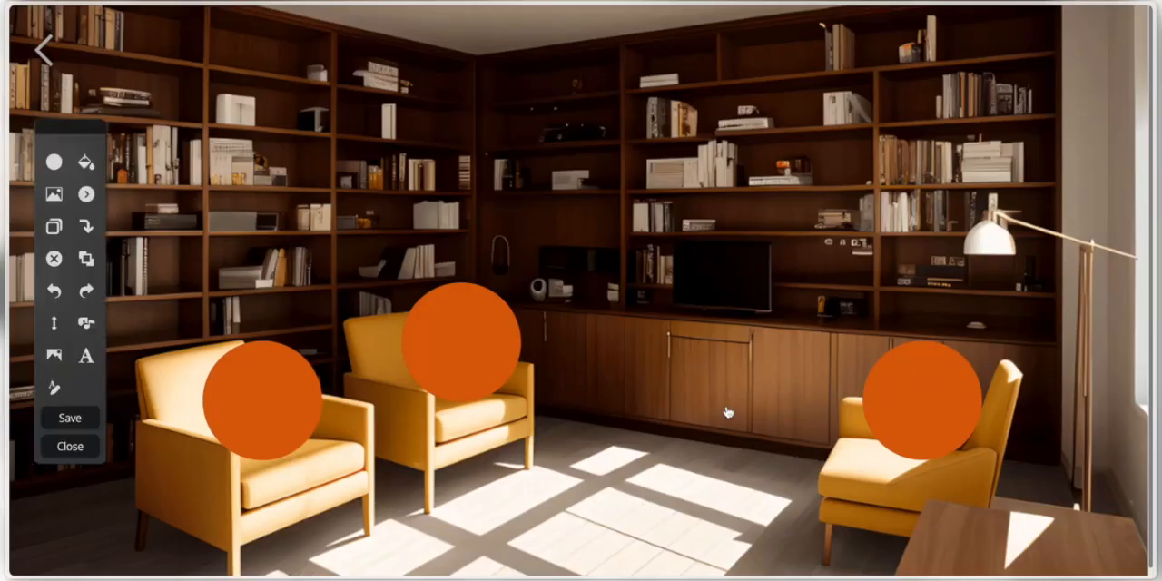
{"action": "left_click", "coordinate": [53, 193]}
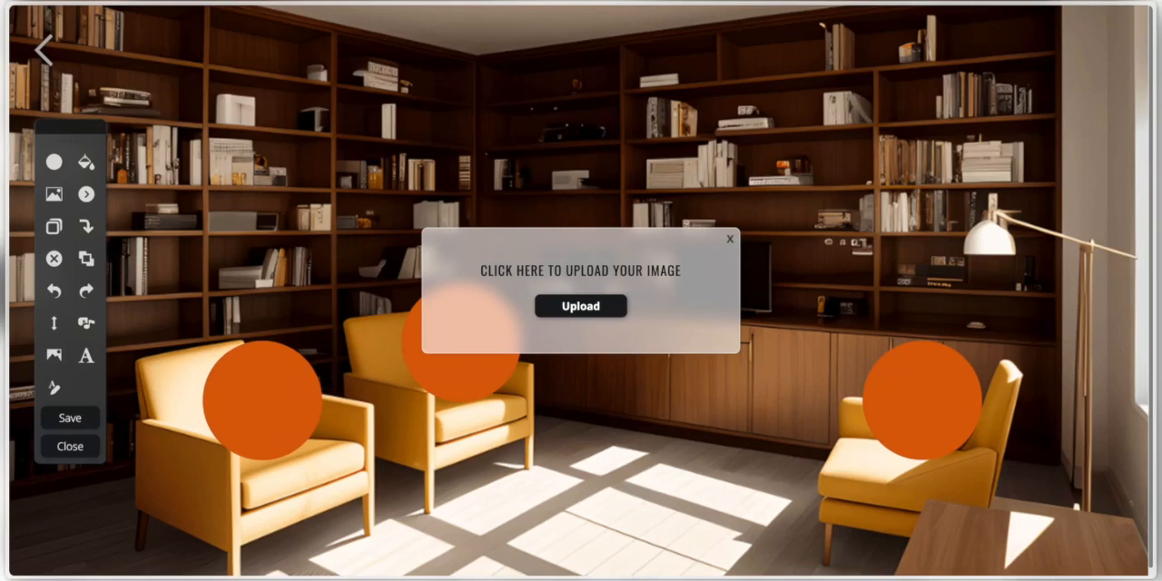
{"action": "left_click_drag", "start_coordinate": [734, 219], "coordinate": [779, 253]}
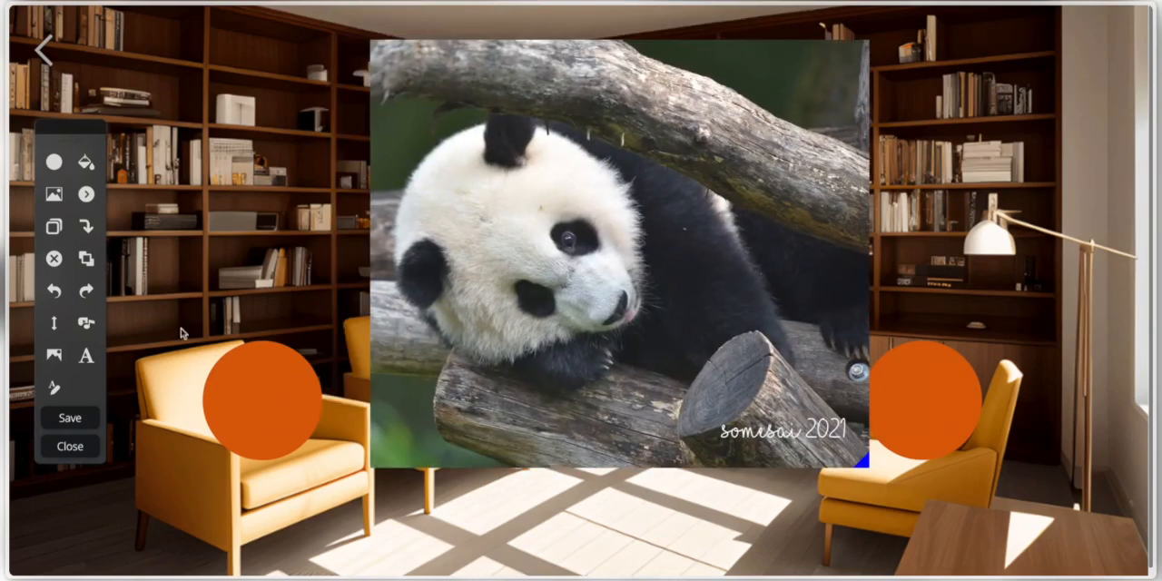
{"action": "left_click", "coordinate": [86, 323]}
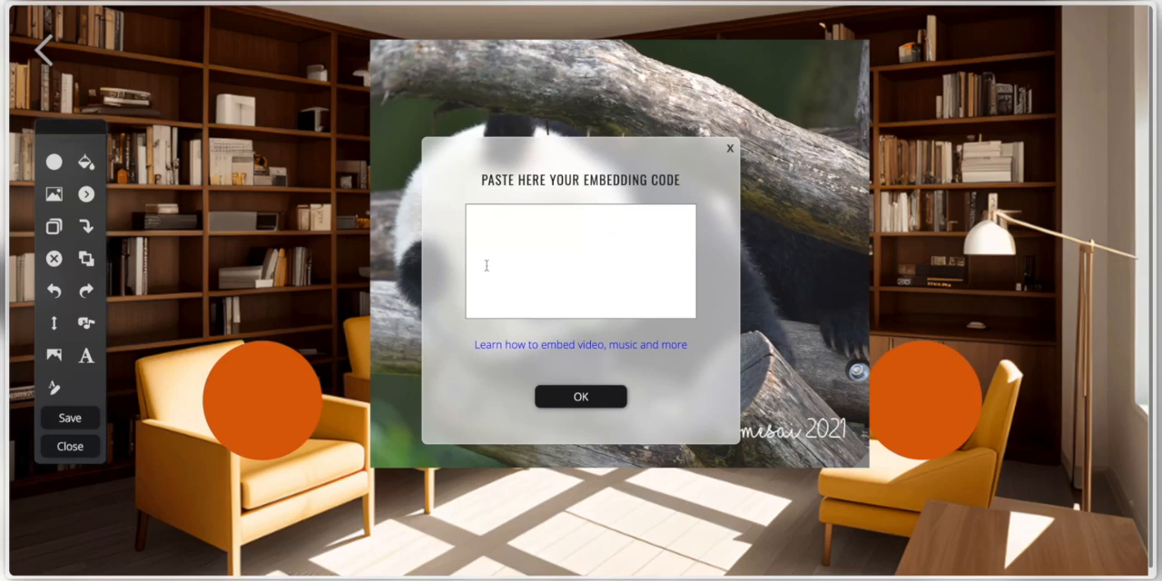
{"action": "left_click", "coordinate": [732, 150]}
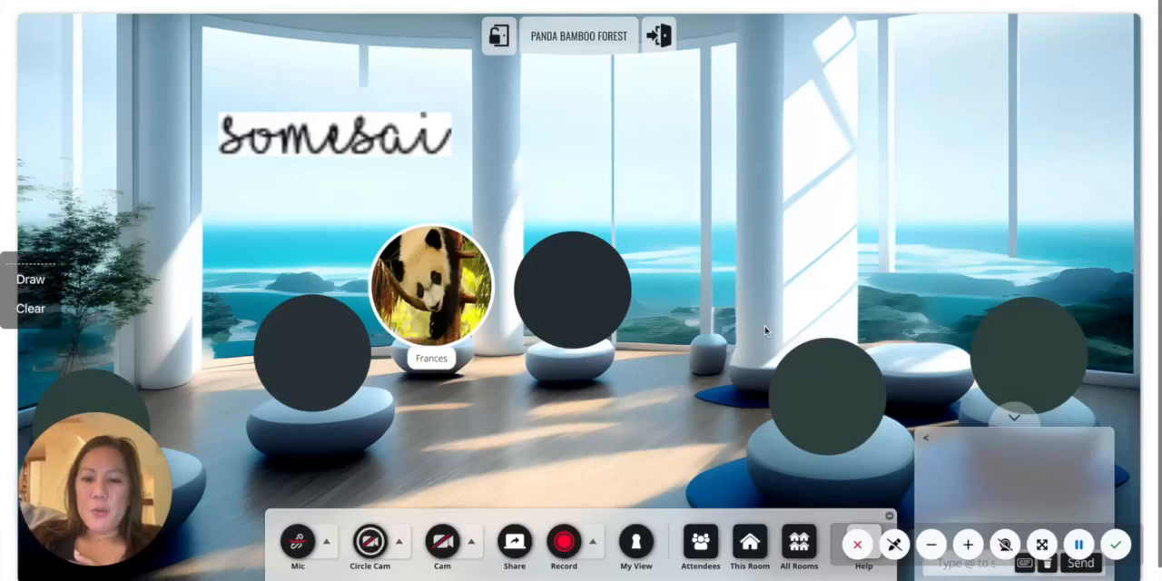
- View the custom URL setting of the Panda Bamboo Forest room
{"action": "left_click", "coordinate": [745, 557]}
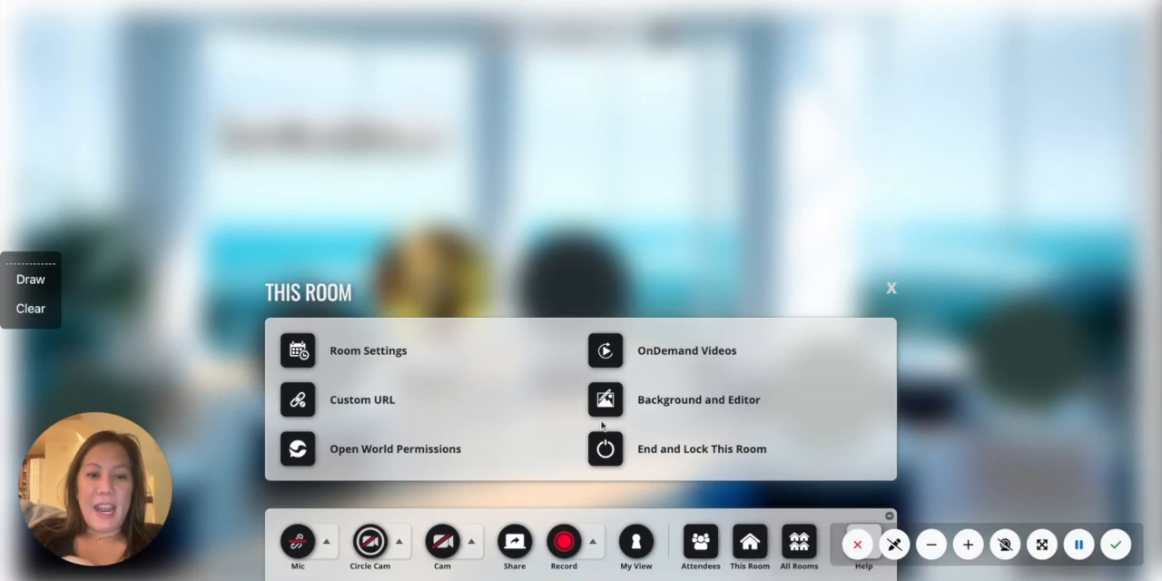
{"action": "left_click", "coordinate": [381, 405]}
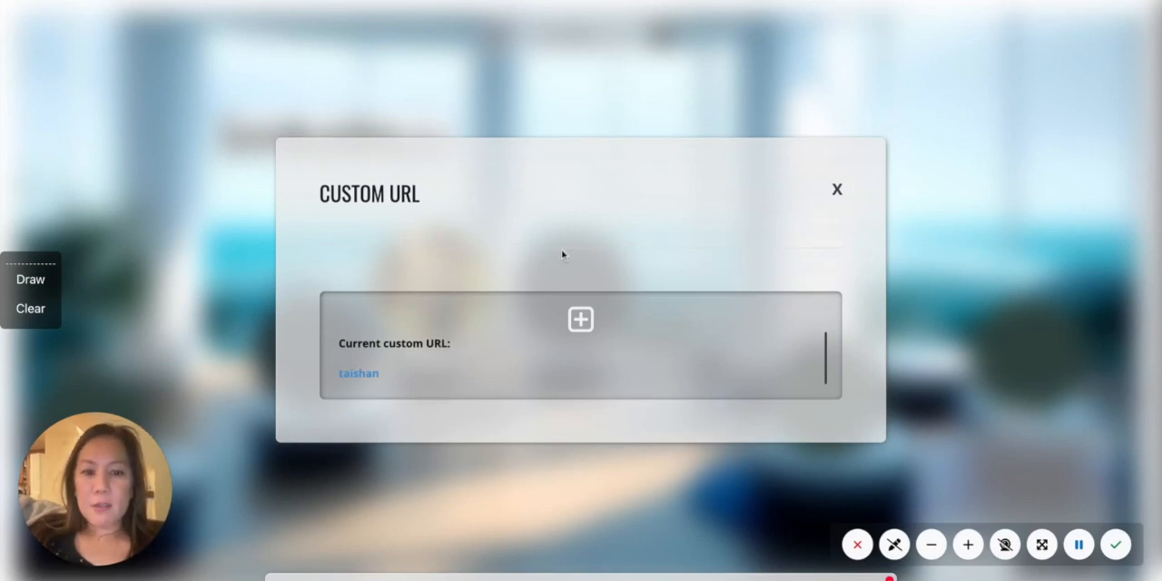
{"action": "left_click", "coordinate": [836, 190]}
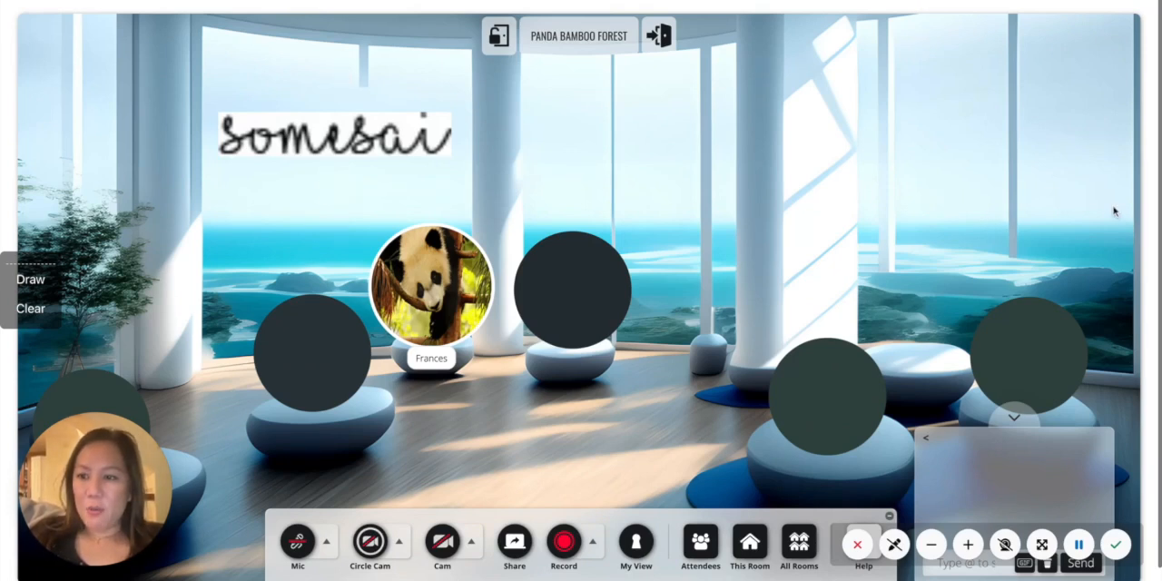
- Update the room layout to Small Light Venue - LARGE Circles - 13 Seats and take a back-row seat among the red chairs
{"action": "left_click", "coordinate": [749, 544]}
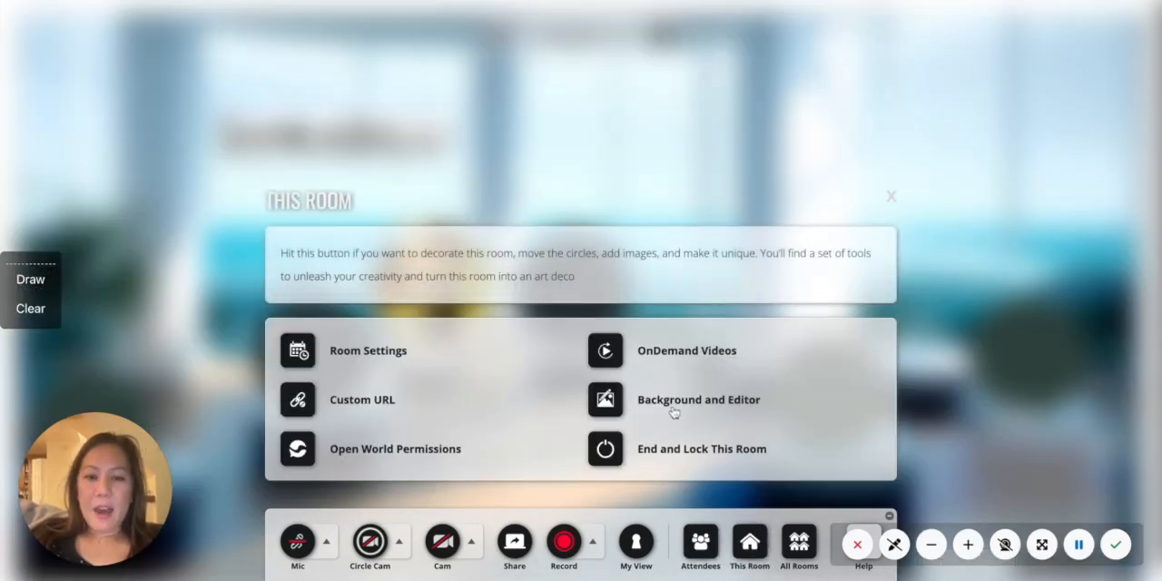
{"action": "left_click", "coordinate": [401, 354]}
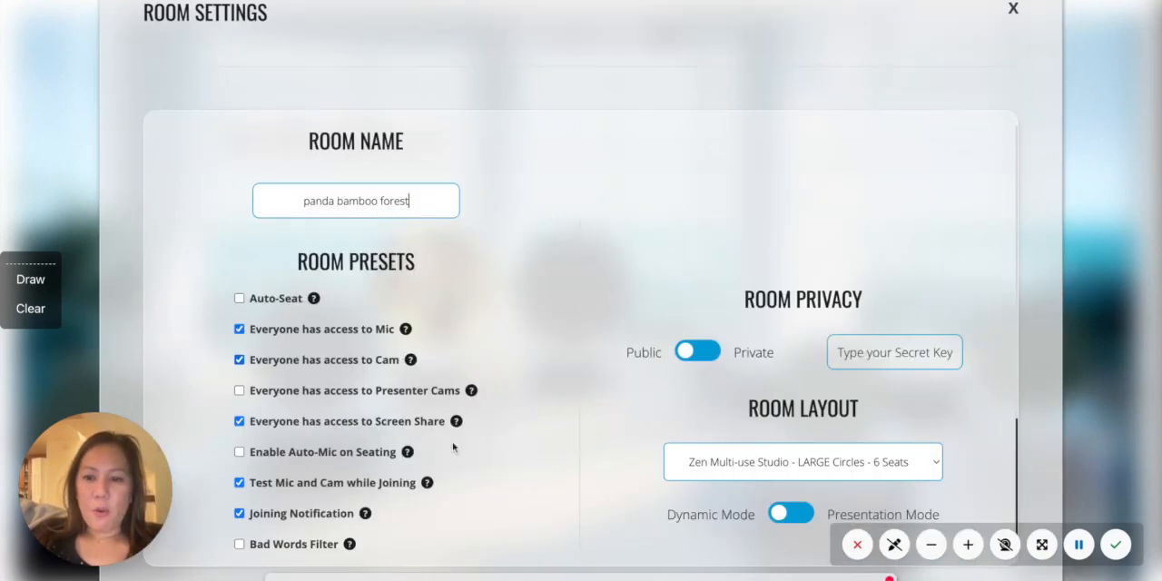
{"action": "scroll", "coordinate": [877, 464], "scroll_direction": "down", "scroll_amount": 3}
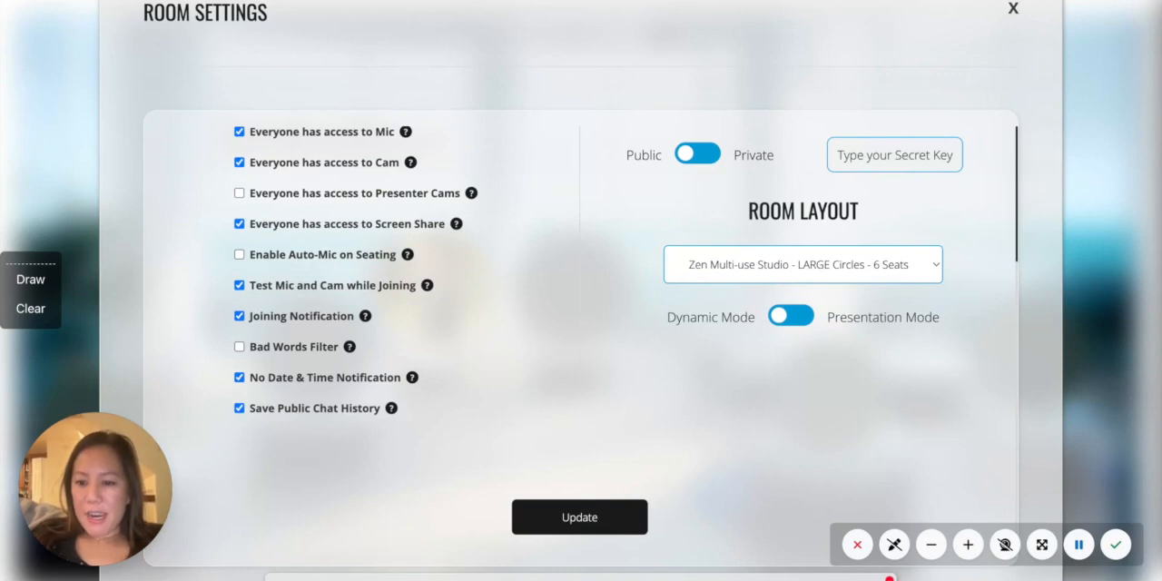
{"action": "left_click", "coordinate": [894, 542]}
{"action": "left_click", "coordinate": [633, 527]}
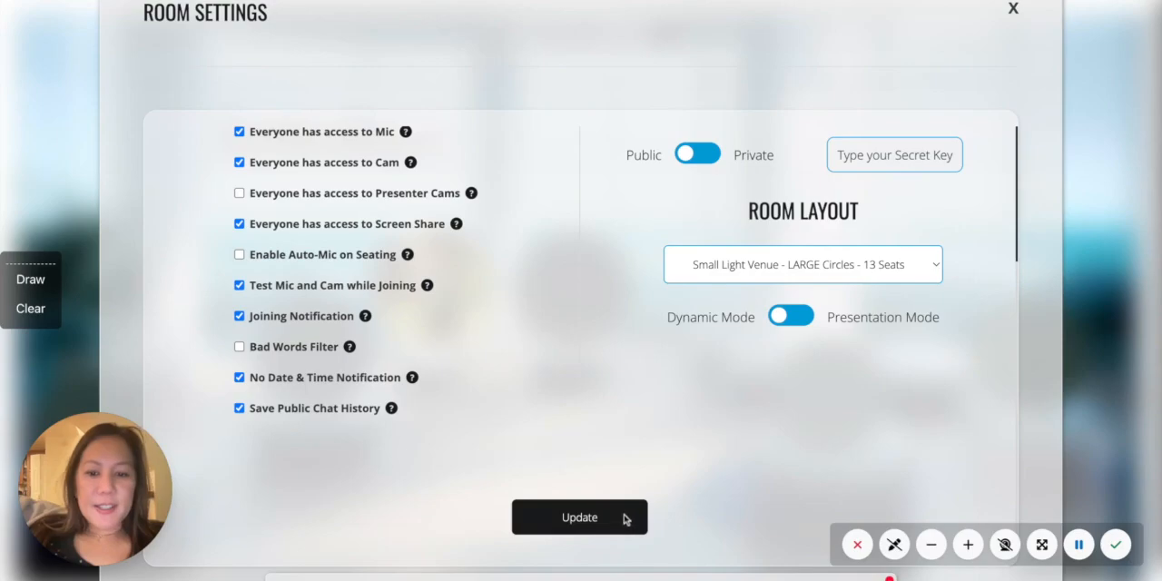
{"action": "left_click", "coordinate": [624, 519]}
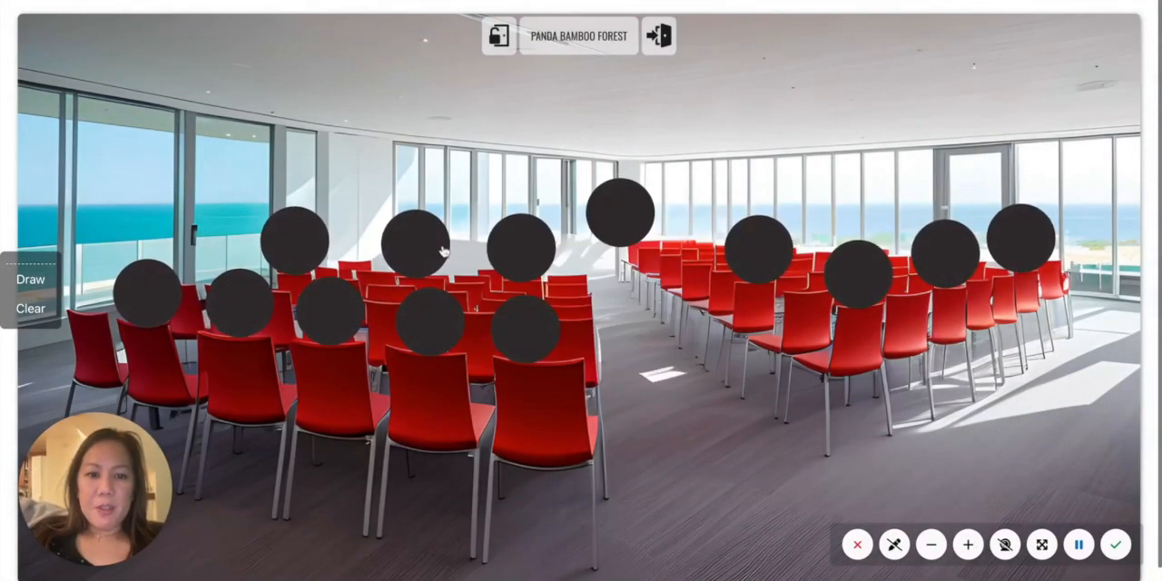
{"action": "left_click", "coordinate": [447, 251]}
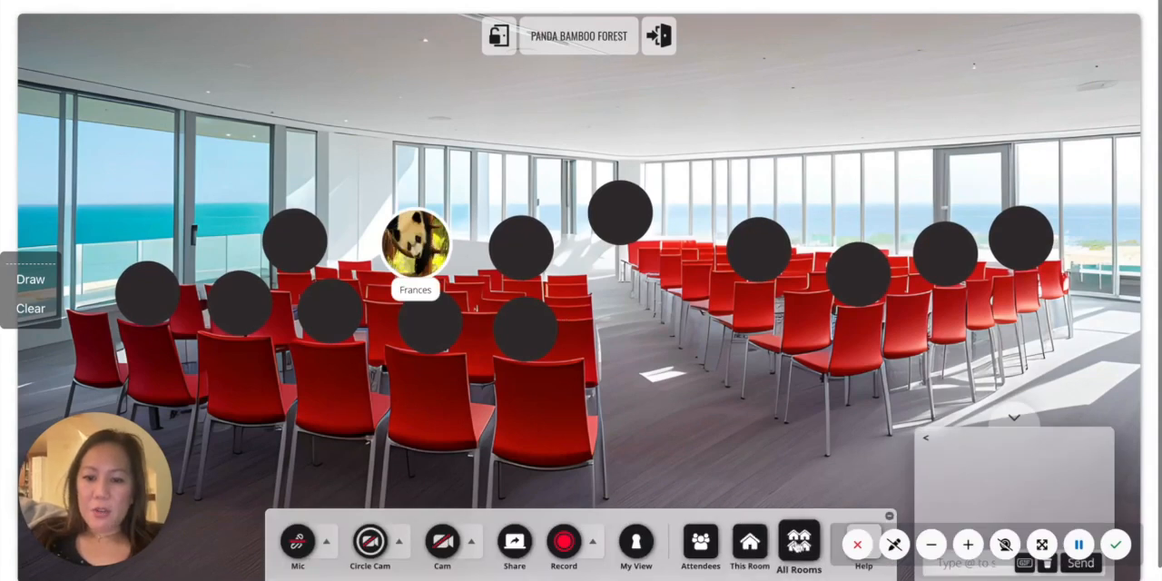
- Join Room 3 and sit in the middle chair on the right side of the table
{"action": "left_click", "coordinate": [799, 542]}
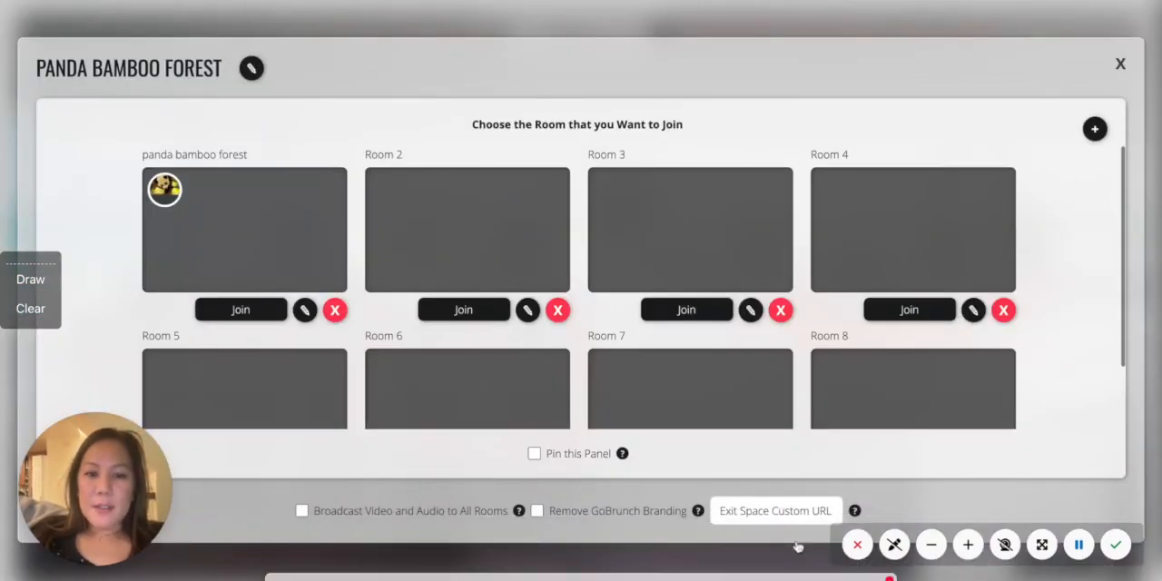
{"action": "left_click", "coordinate": [692, 309]}
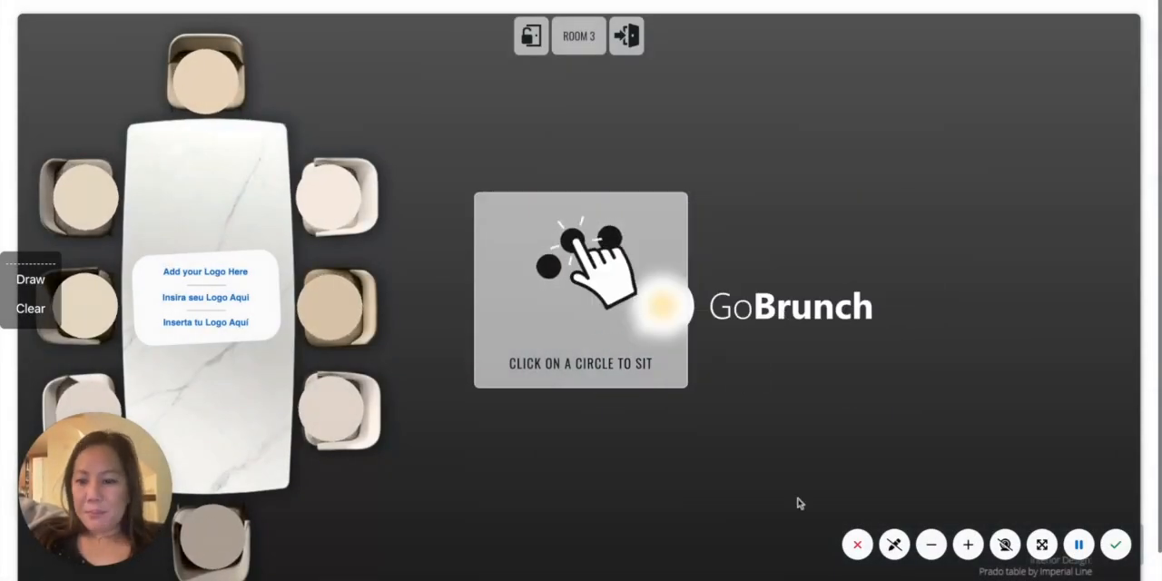
{"action": "left_click", "coordinate": [316, 292]}
- Remove the logo placeholder on the table and the large GoBrunch logo on the dark wall
{"action": "mouse_move", "coordinate": [220, 287]}
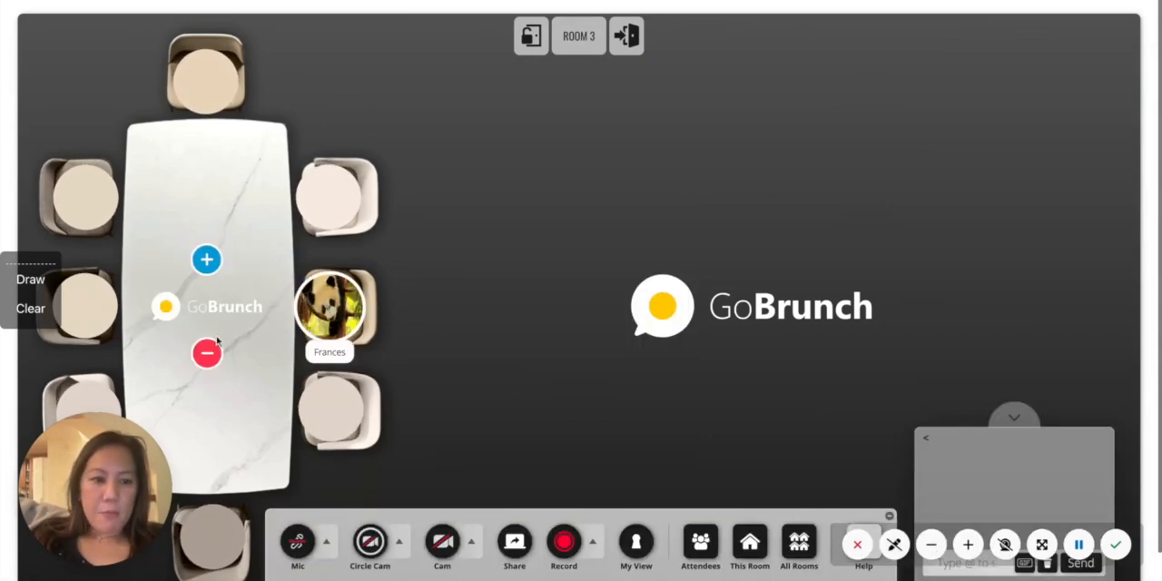
{"action": "mouse_move", "coordinate": [707, 318]}
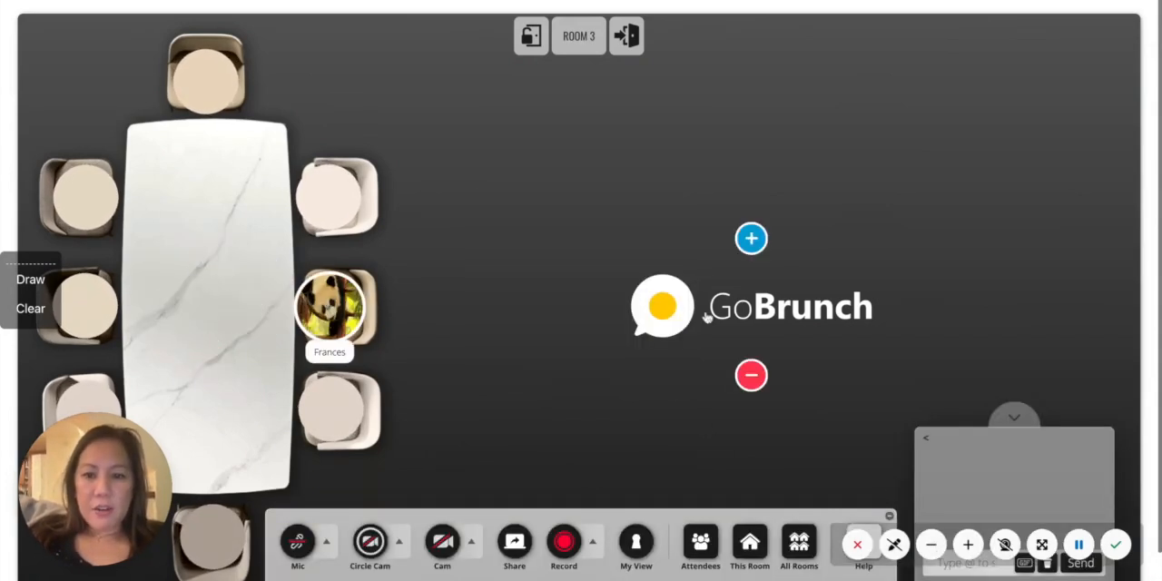
{"action": "left_click", "coordinate": [751, 380]}
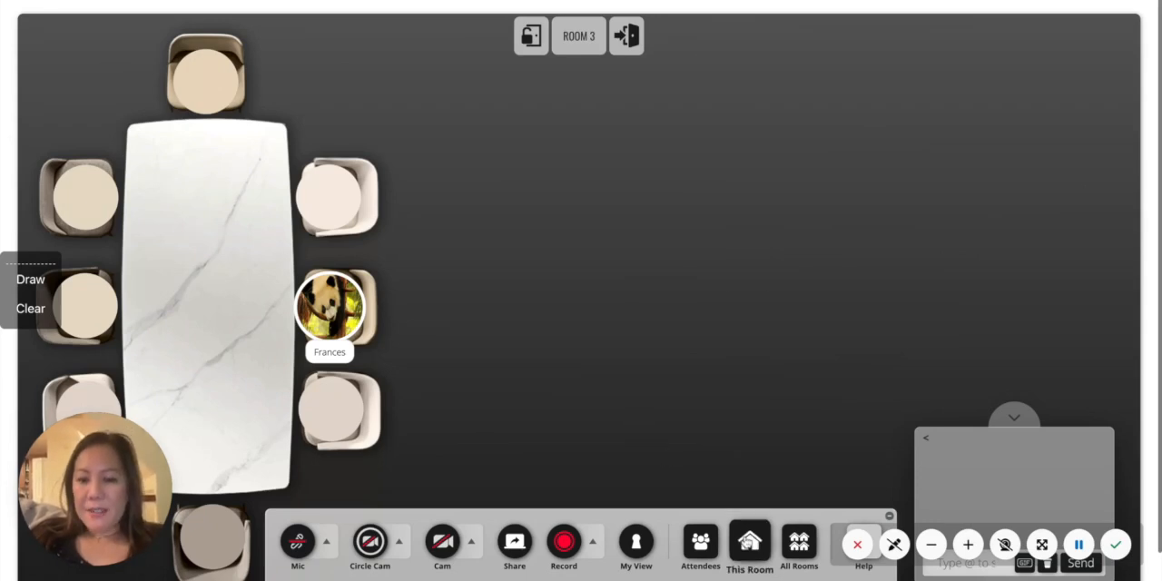
- Add a circle to Room 3's empty area in the background editor and view the embedding code entry
{"action": "left_click", "coordinate": [749, 542]}
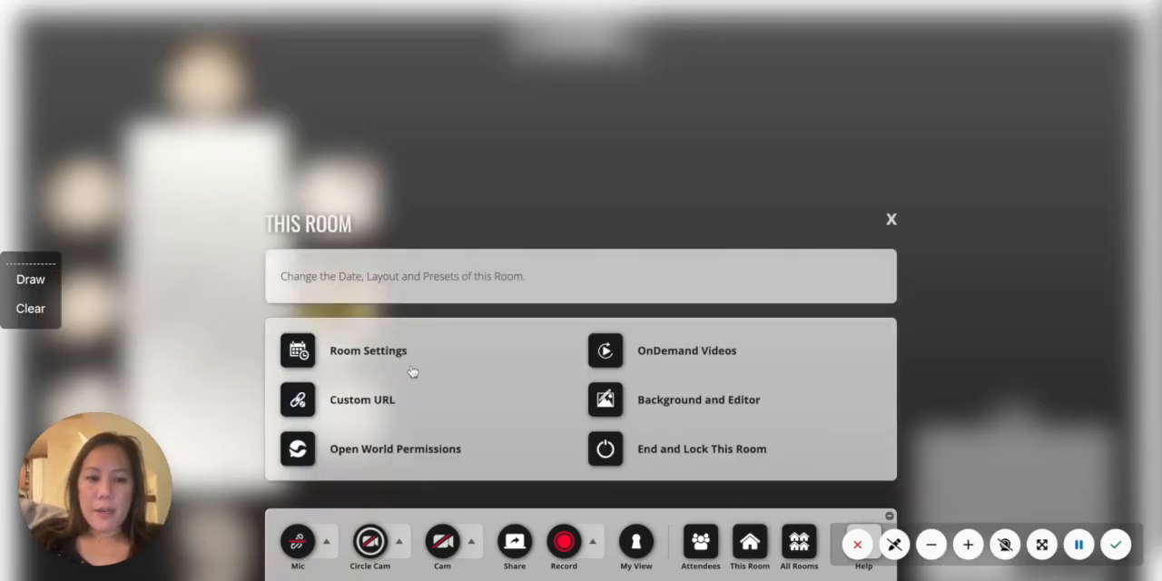
{"action": "left_click", "coordinate": [700, 404]}
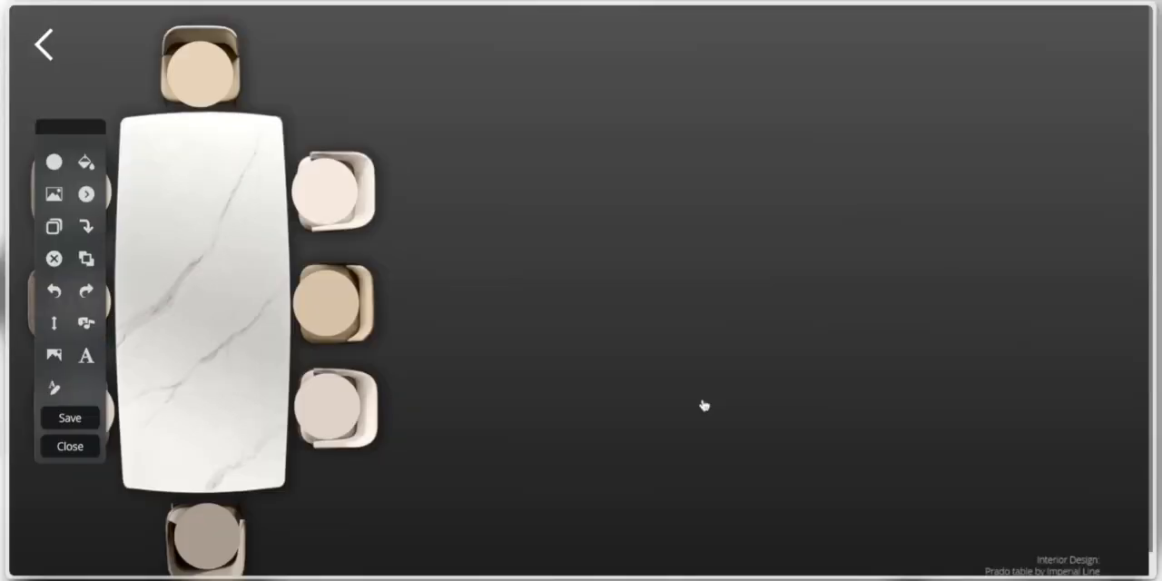
{"action": "left_click_drag", "start_coordinate": [78, 129], "coordinate": [494, 72]}
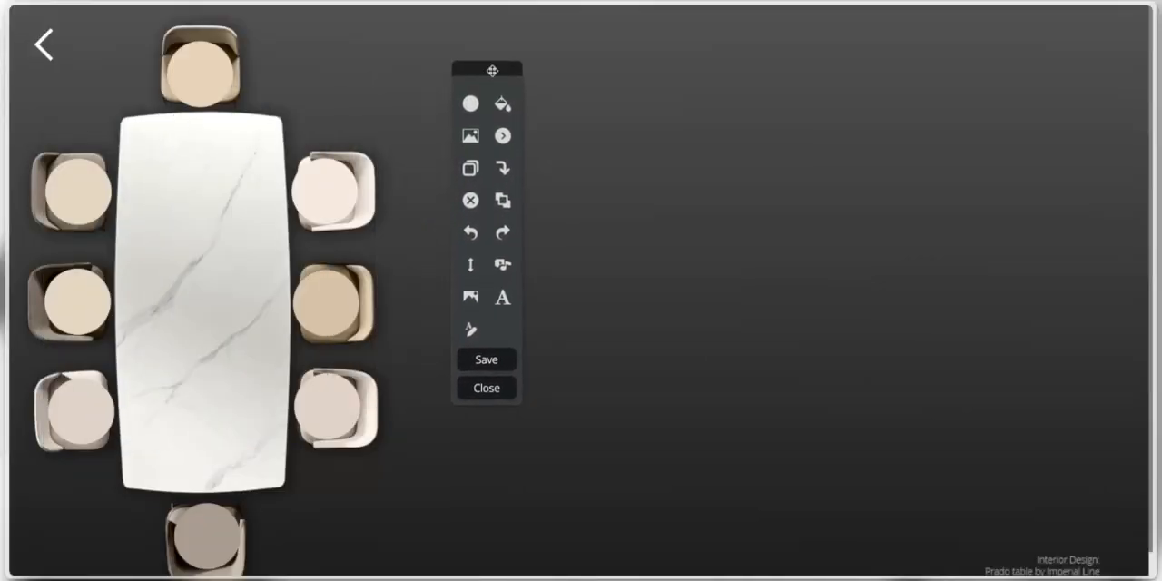
{"action": "left_click", "coordinate": [471, 104]}
{"action": "left_click", "coordinate": [471, 138]}
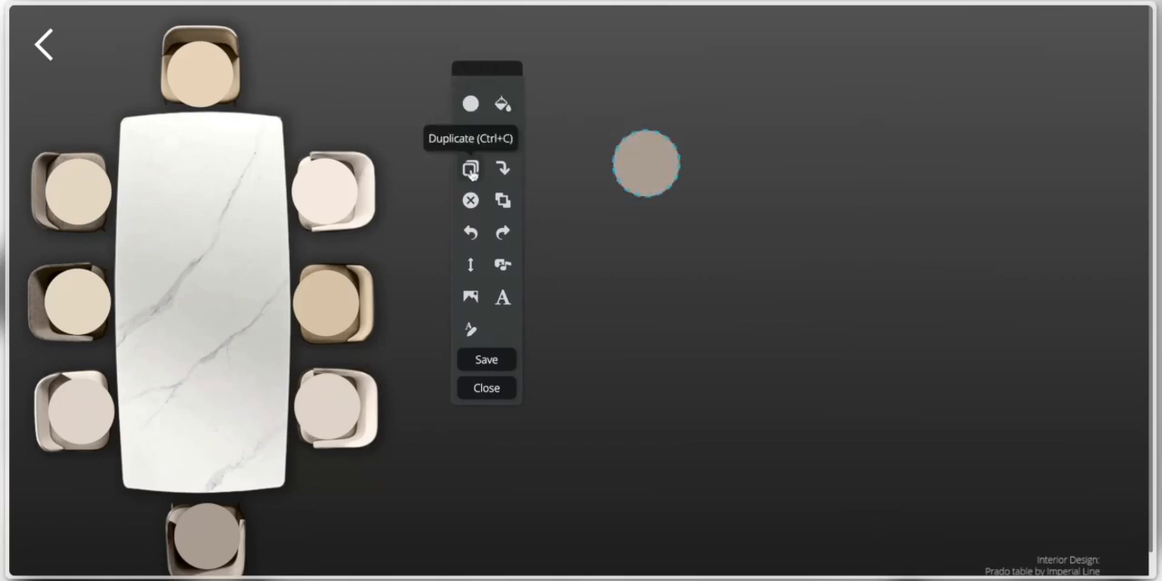
{"action": "left_click", "coordinate": [500, 173]}
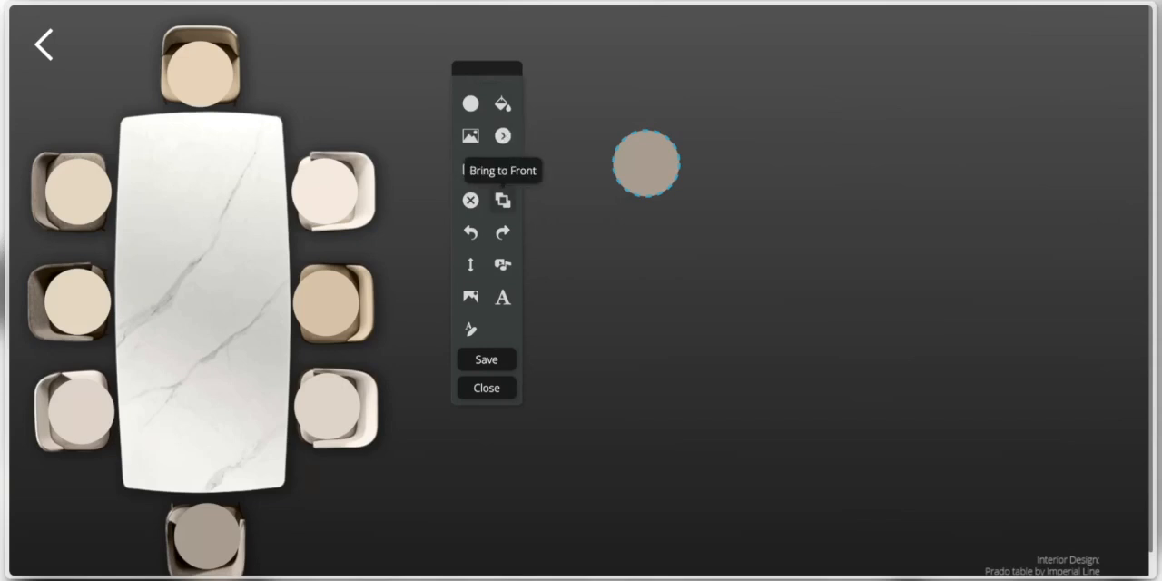
{"action": "left_click", "coordinate": [504, 267]}
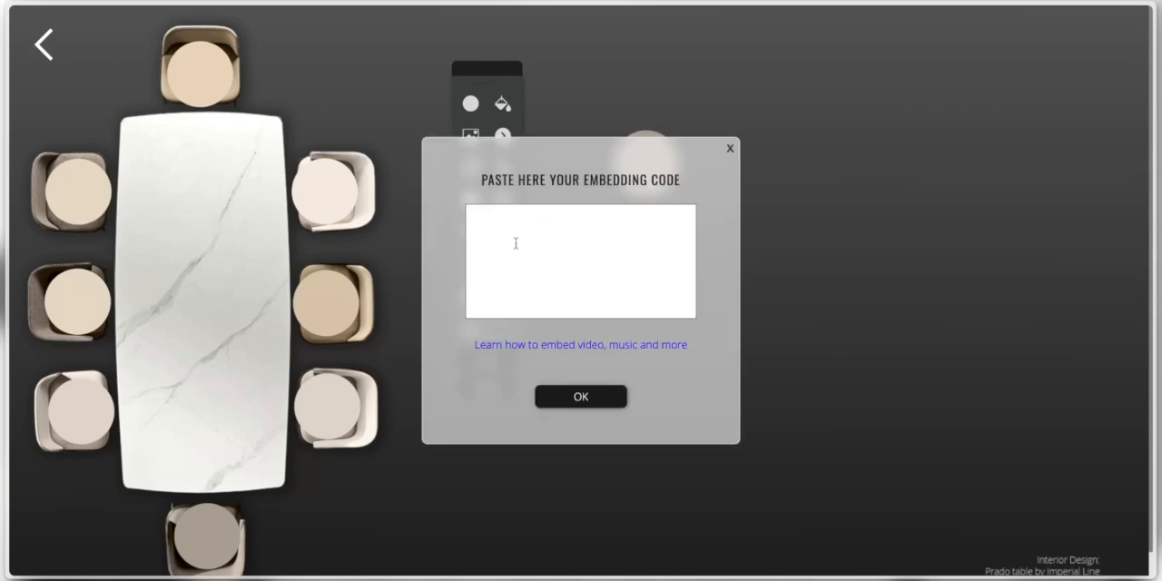
{"action": "left_click", "coordinate": [729, 149]}
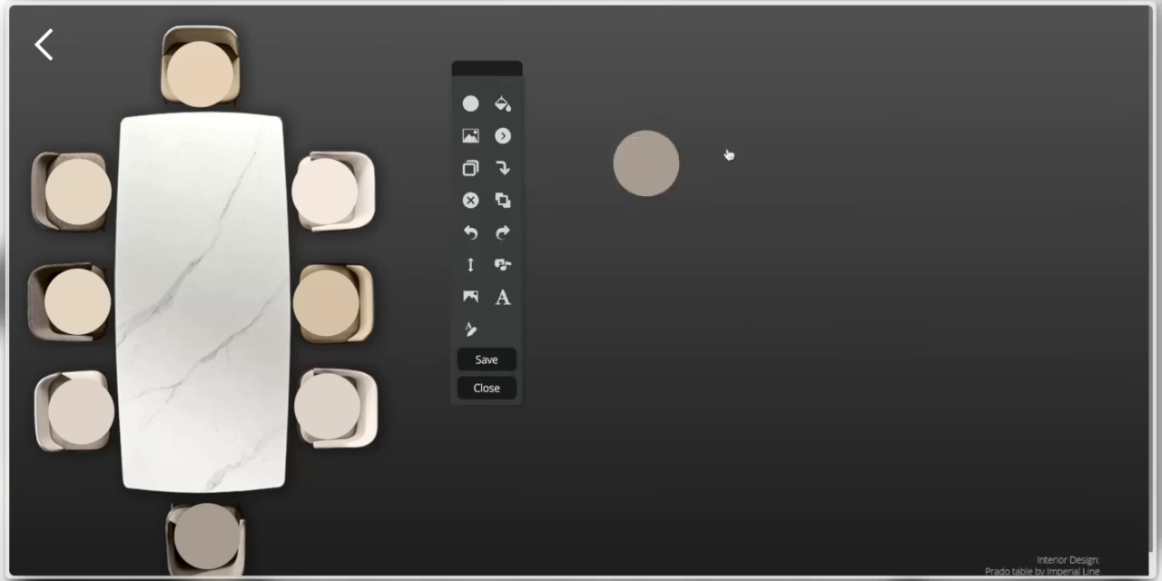
- Add the text "Hangout Room" below the new circle in Room 3's empty area and save the background
{"action": "left_click", "coordinate": [504, 298]}
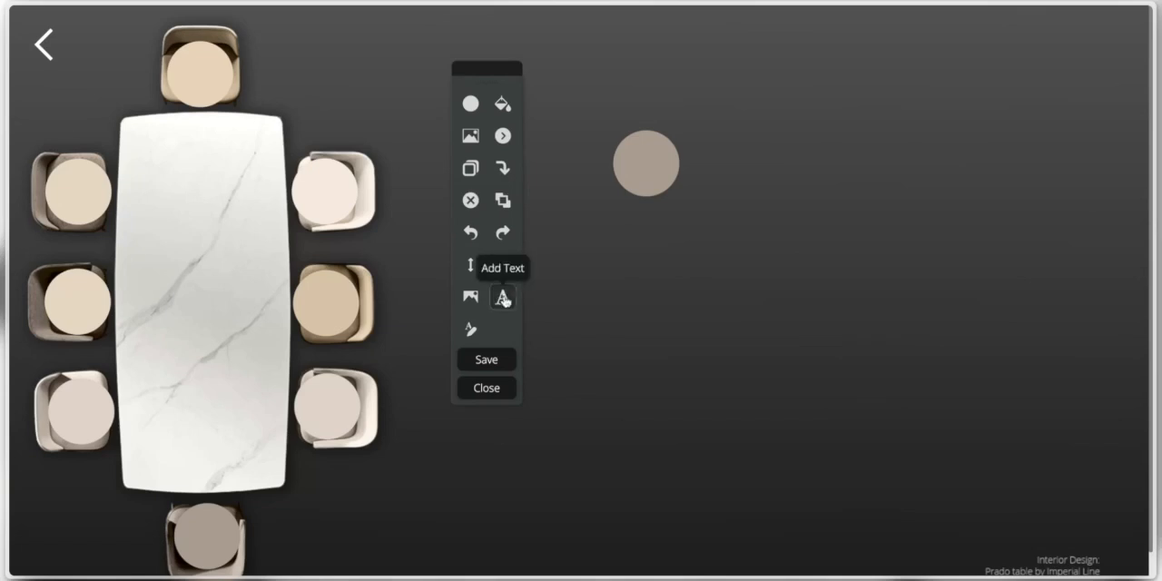
{"action": "left_click", "coordinate": [626, 260]}
{"action": "left_click", "coordinate": [649, 290]}
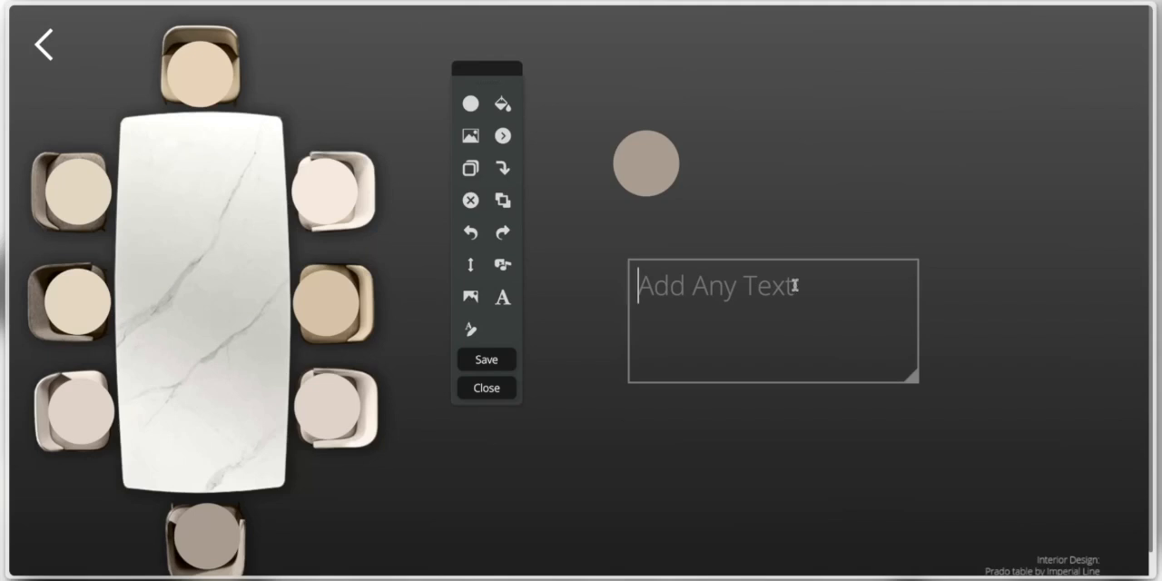
{"action": "type", "text": "Han"}
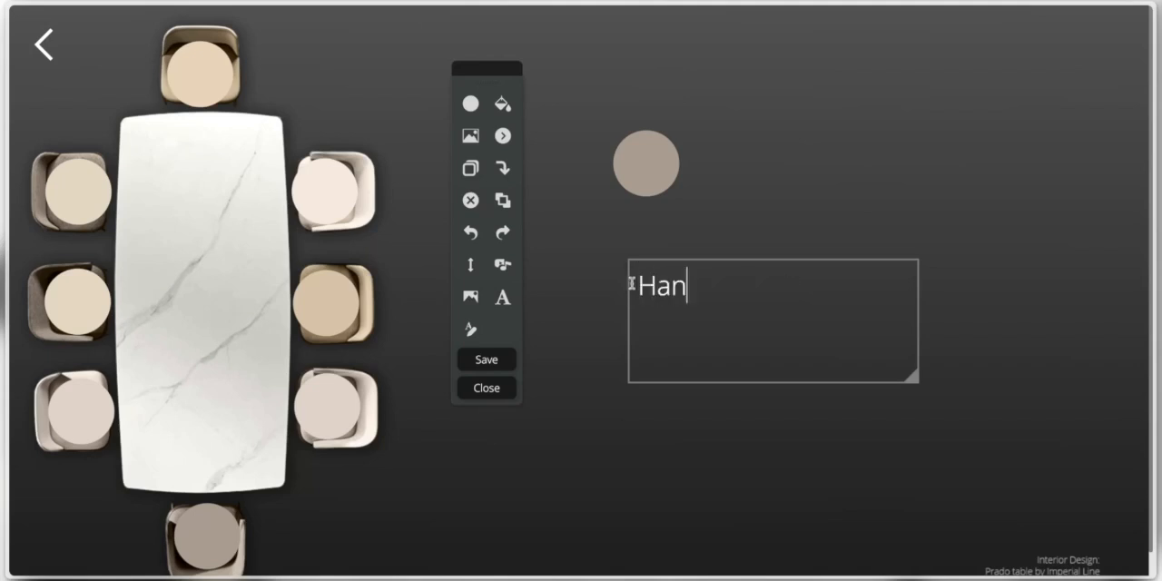
{"action": "type", "text": "gout Room"}
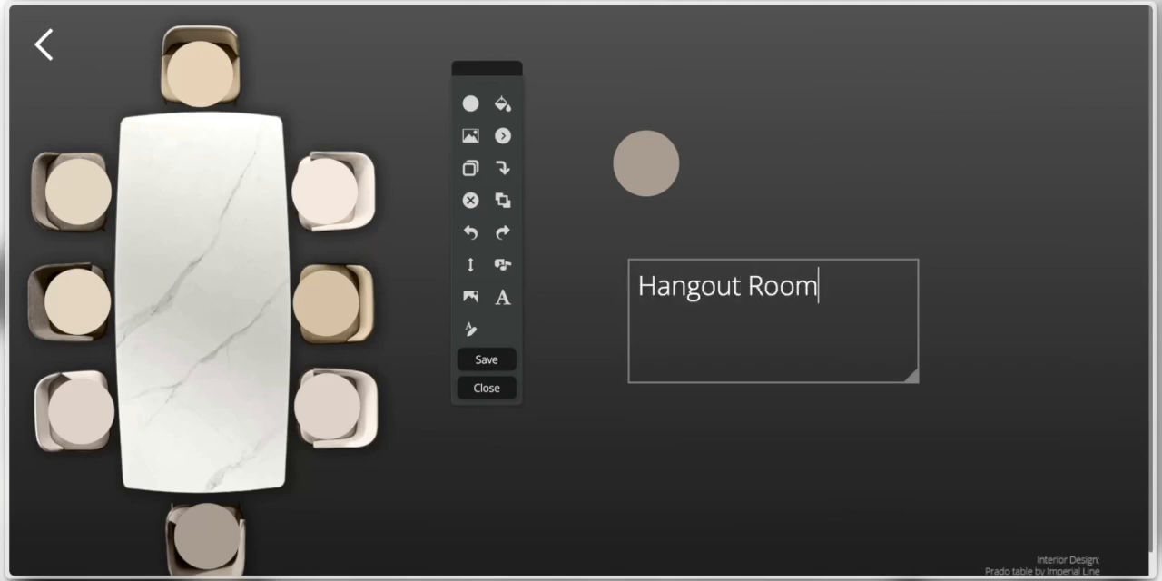
{"action": "left_click", "coordinate": [606, 365]}
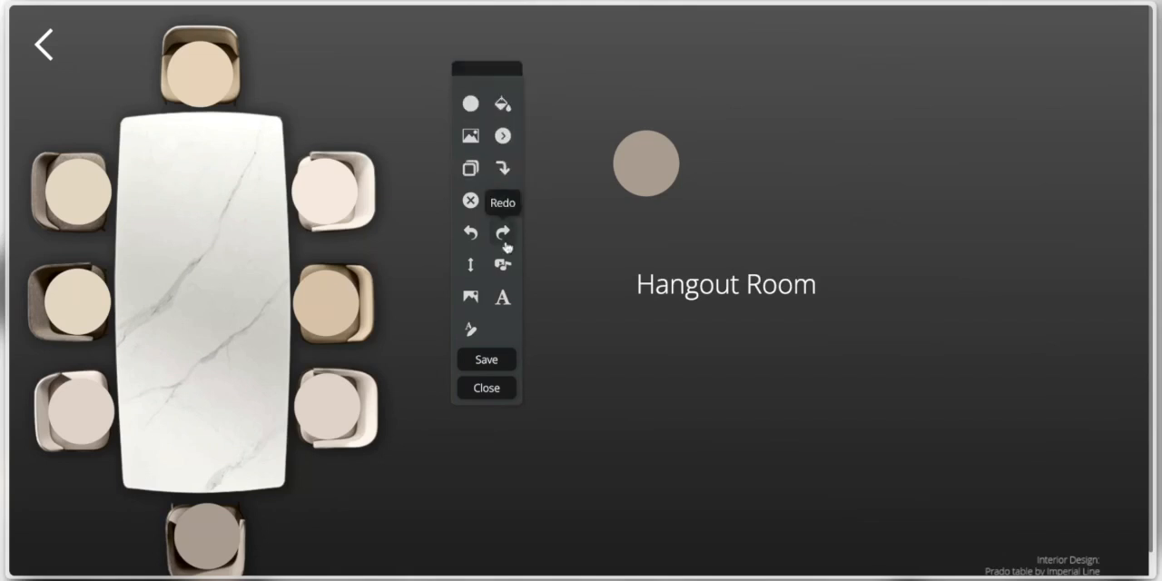
{"action": "left_click", "coordinate": [505, 363]}
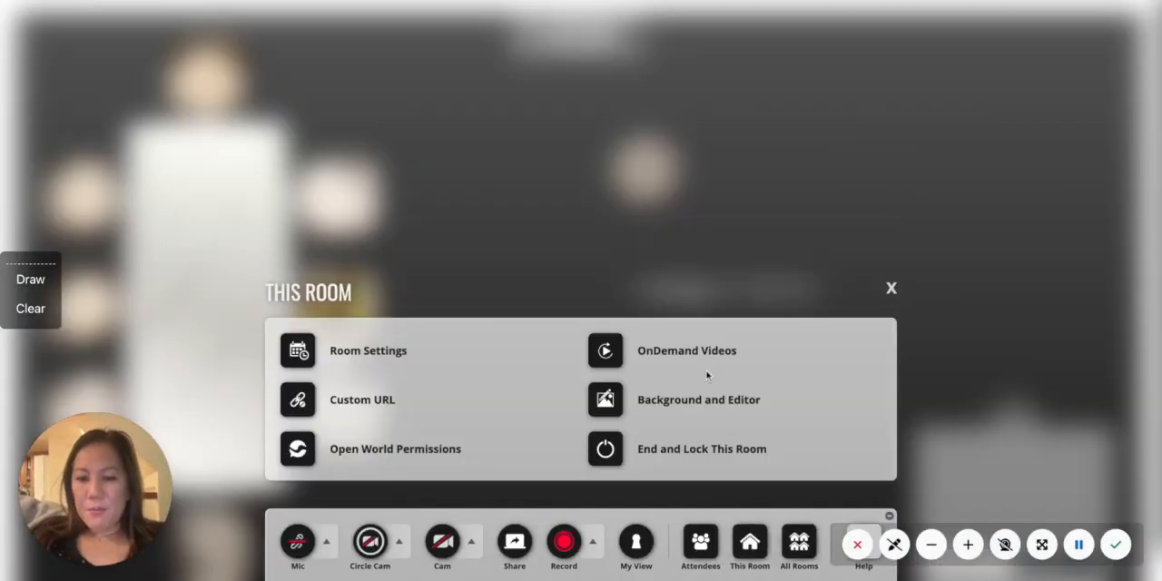
- View the OnDemand Videos upload options for the room and close them
{"action": "left_click", "coordinate": [704, 358]}
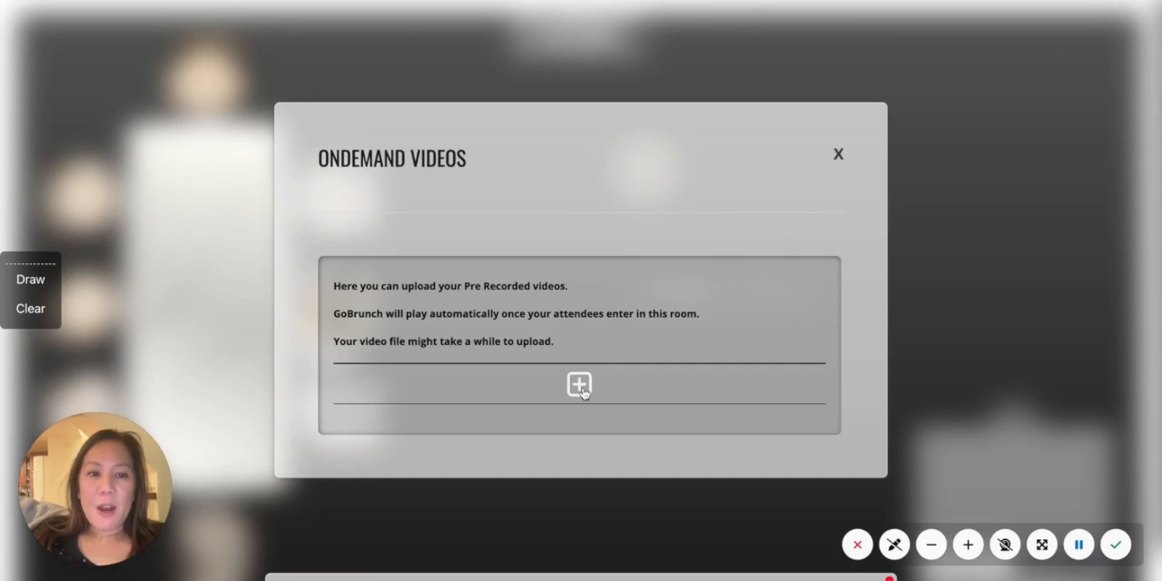
{"action": "left_click", "coordinate": [837, 153]}
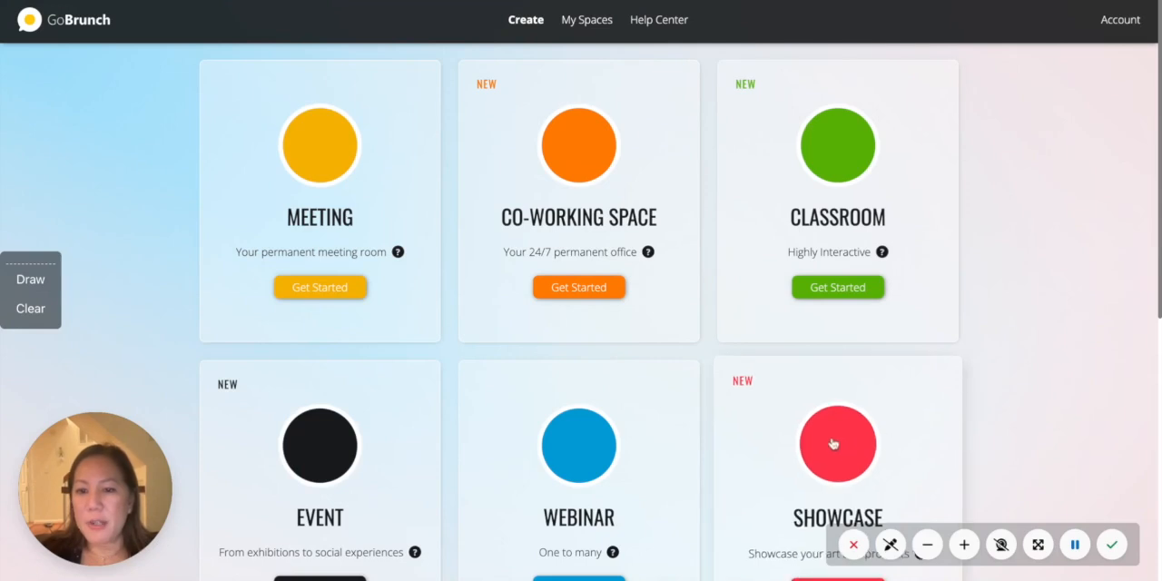
- Create a showcase named TEST without a secret key, using the Morning Cafe - Large Circles - 2 Seats layout
{"action": "left_click", "coordinate": [837, 578]}
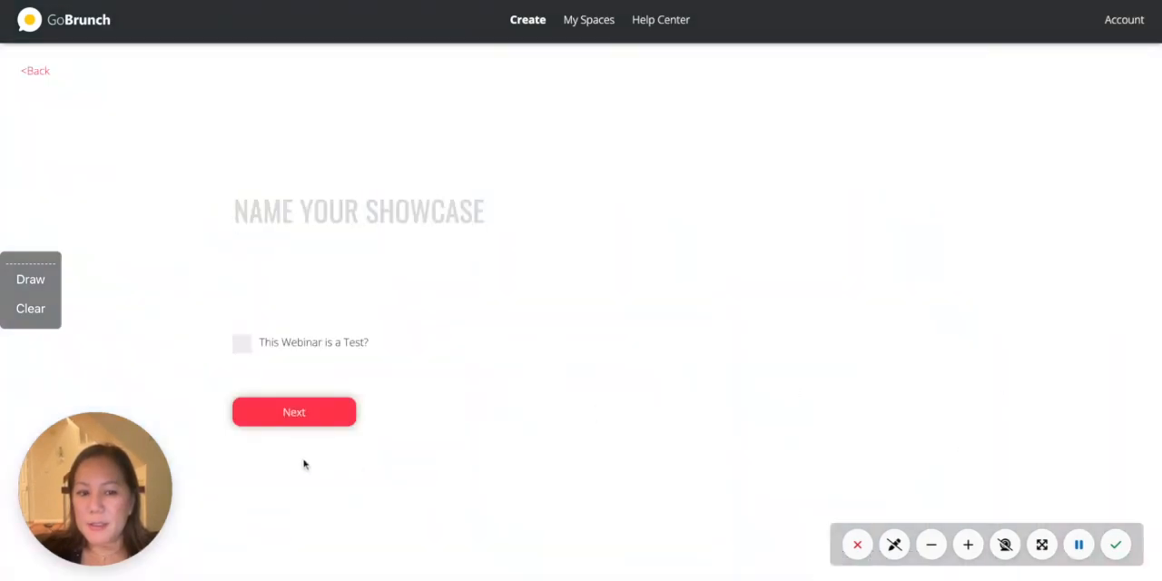
{"action": "type", "text": "T"}
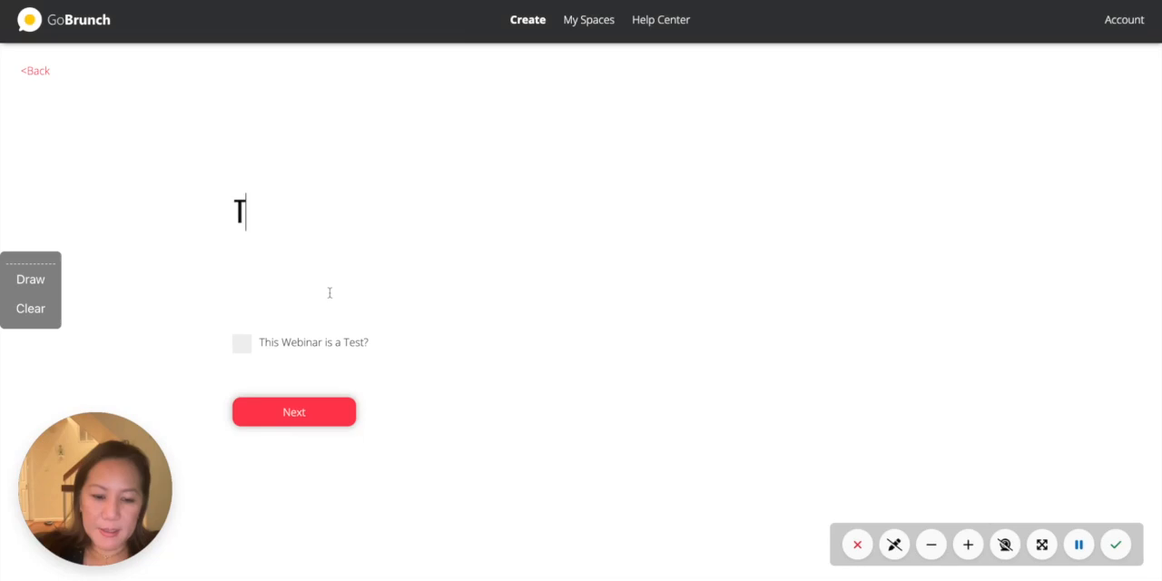
{"action": "type", "text": "EST"}
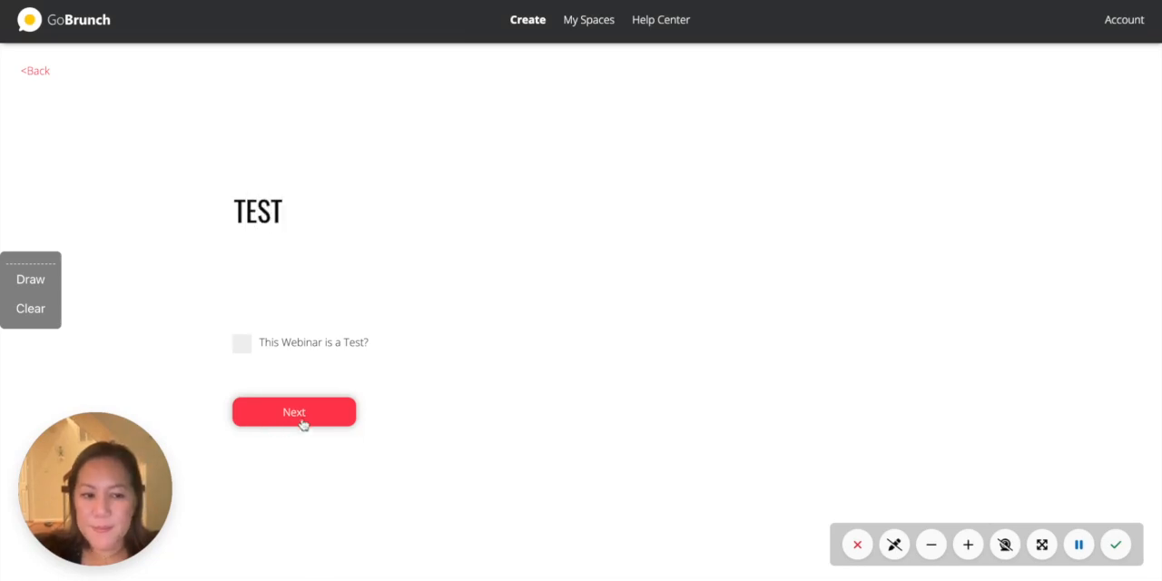
{"action": "left_click", "coordinate": [293, 422]}
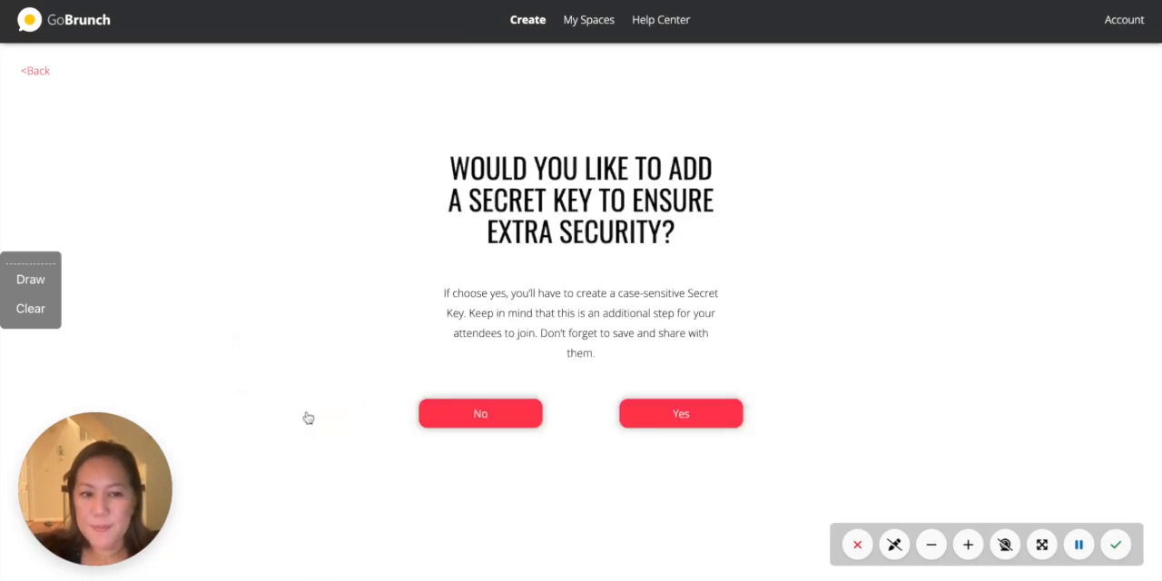
{"action": "left_click", "coordinate": [518, 417]}
{"action": "left_click", "coordinate": [635, 409]}
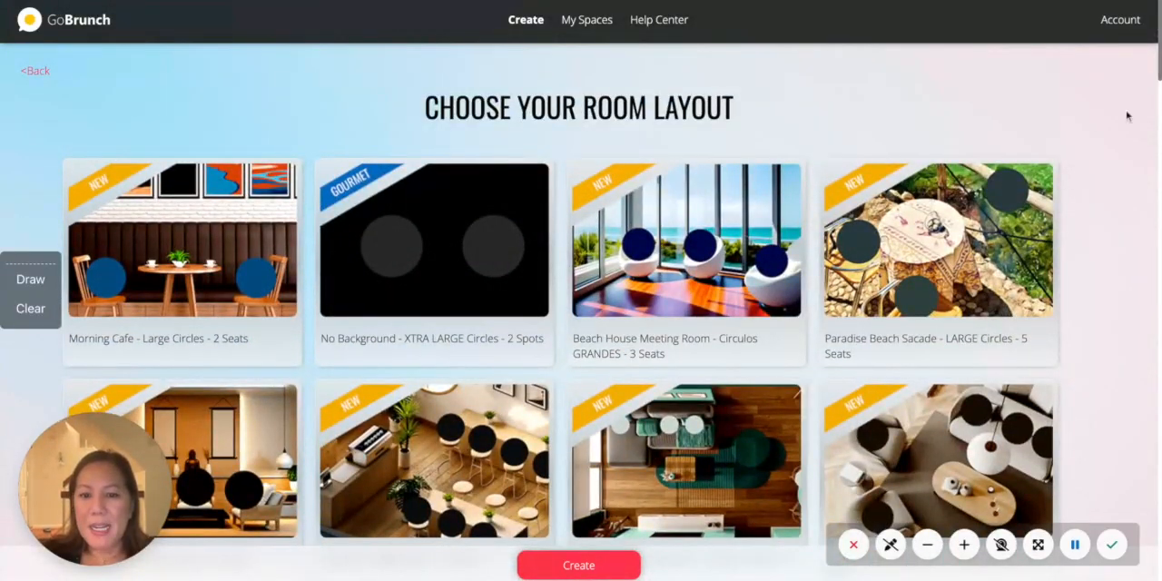
{"action": "left_click", "coordinate": [276, 261]}
{"action": "left_click", "coordinate": [541, 539]}
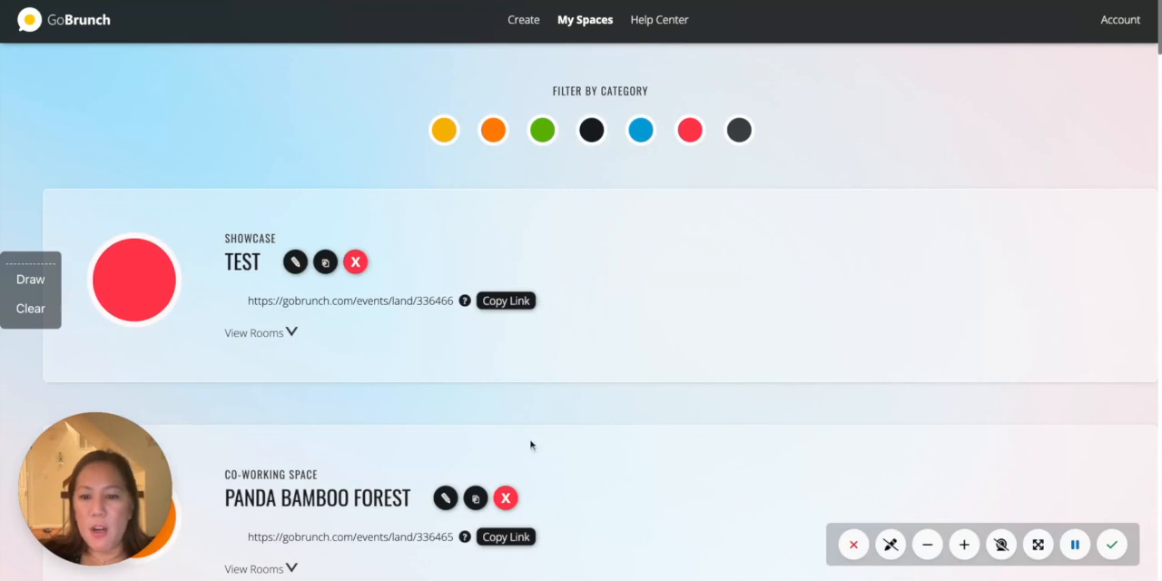
- Copy Room 2's link from the Panda Bamboo Forest room list and open the co-working space
{"action": "left_click", "coordinate": [291, 566]}
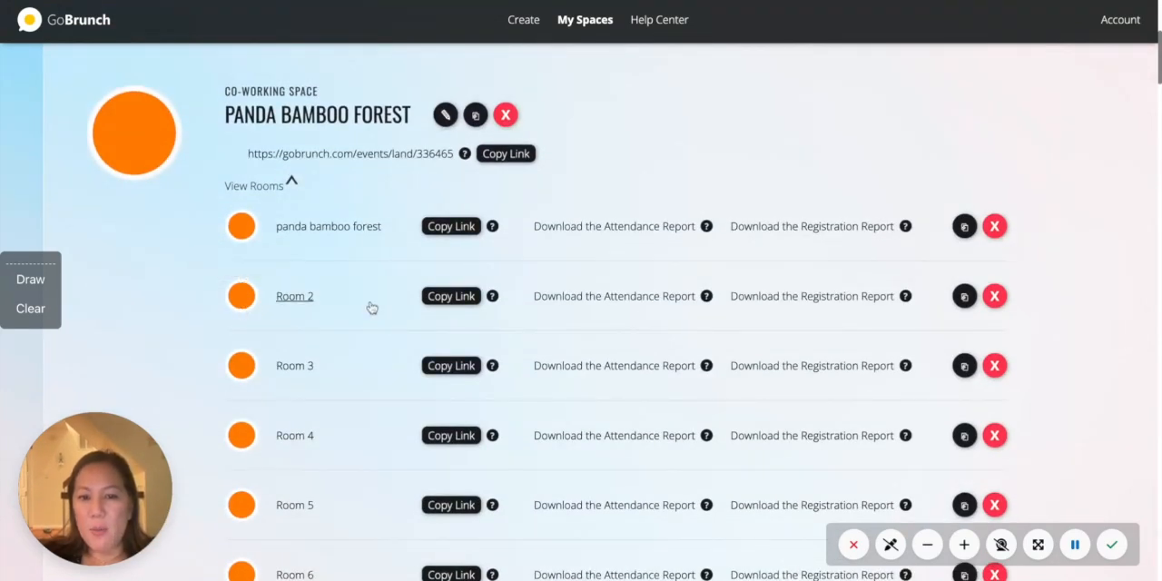
{"action": "left_click", "coordinate": [450, 300]}
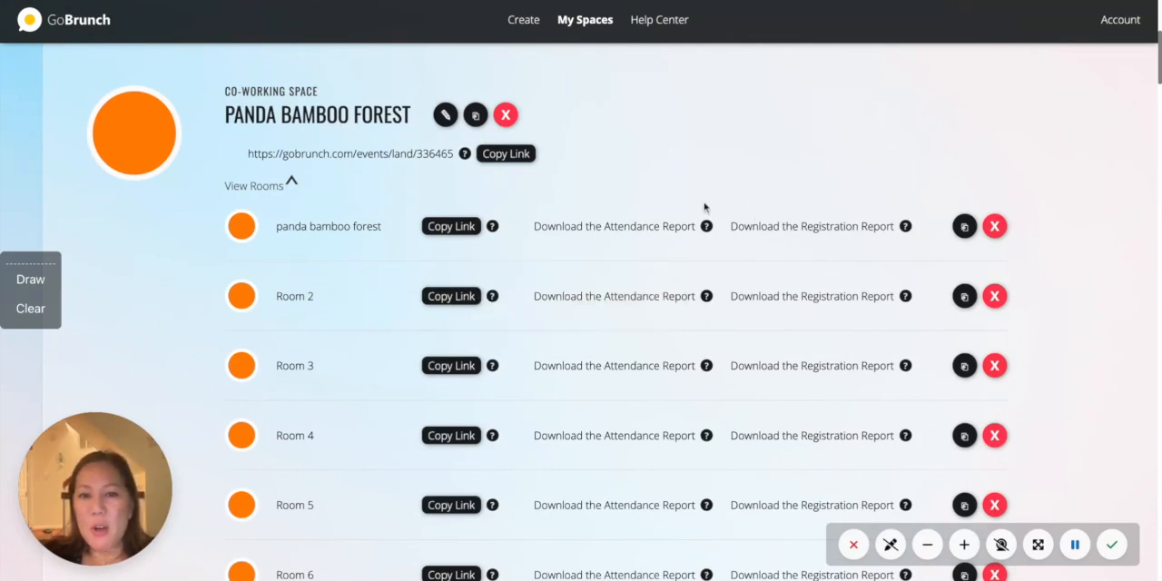
{"action": "left_click", "coordinate": [316, 120]}
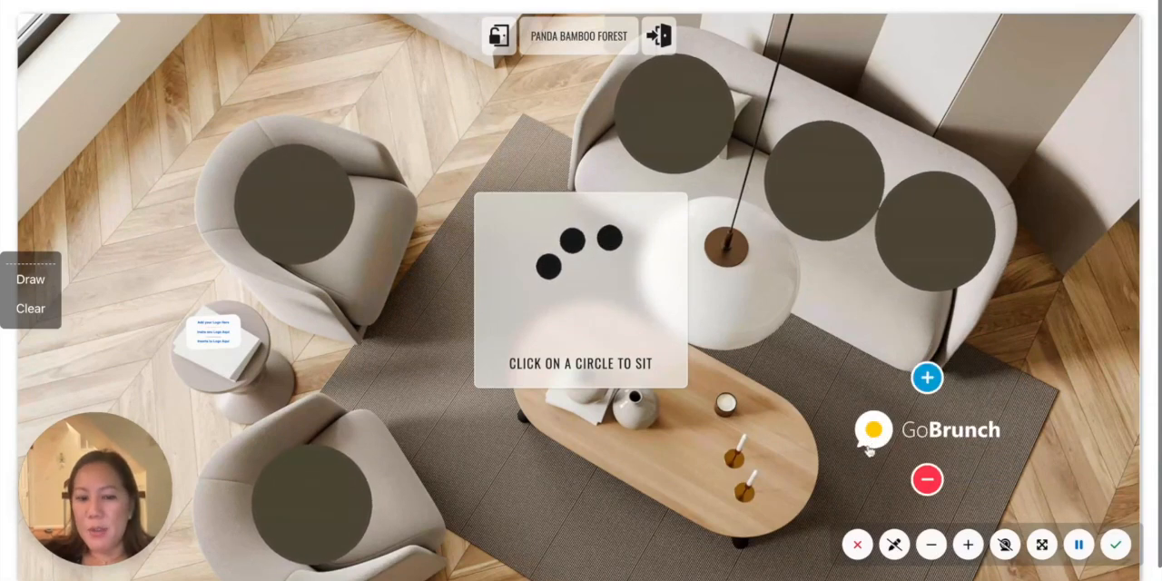
- Replace the GoBrunch logo on the rug with the somesai image and remove the logo placeholder from the side table
{"action": "mouse_move", "coordinate": [921, 459]}
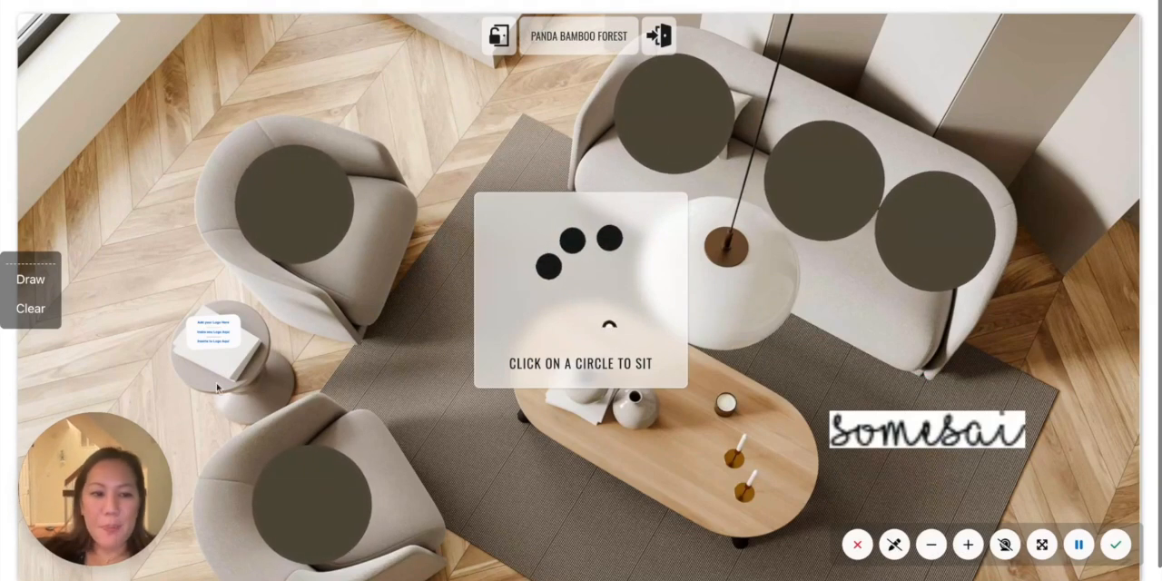
{"action": "mouse_move", "coordinate": [217, 333]}
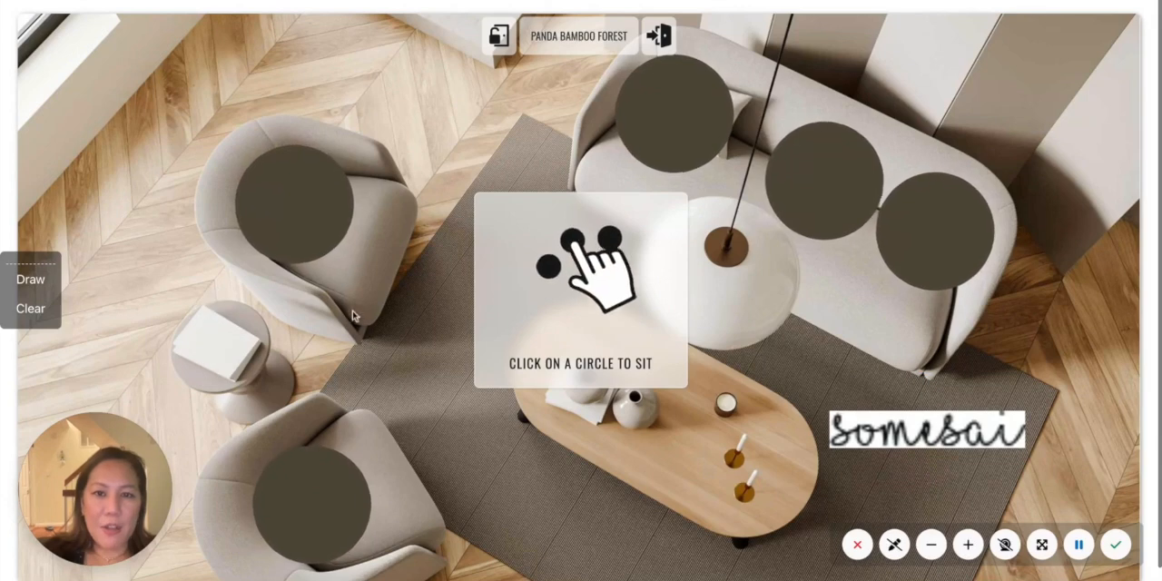
- Sit in the sofa's leftmost seat and toggle the Circle Cam on and back off
{"action": "left_click", "coordinate": [552, 276]}
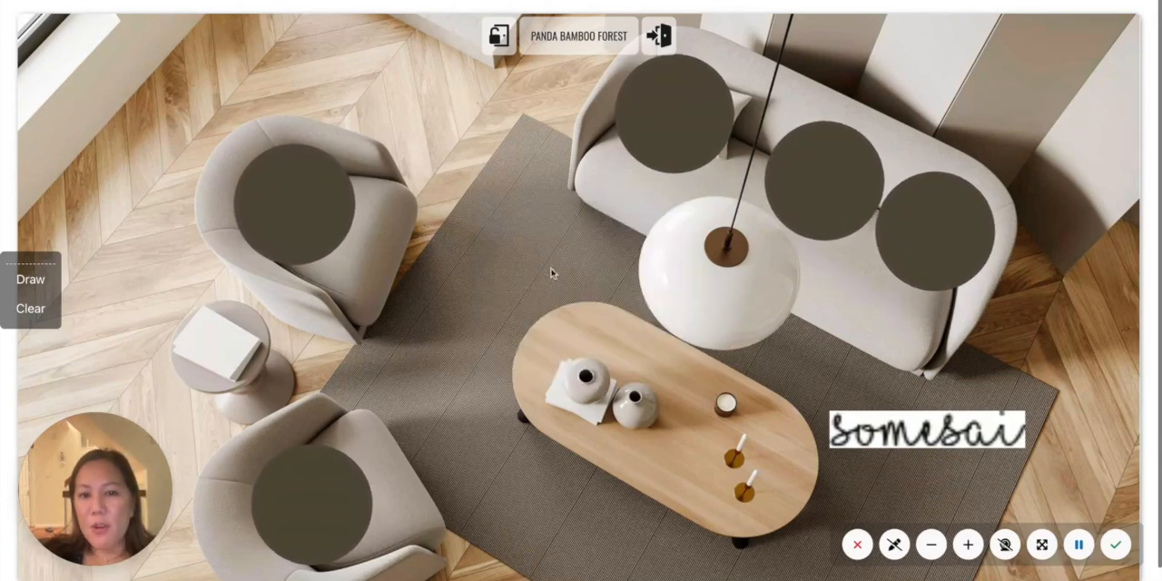
{"action": "left_click", "coordinate": [672, 124]}
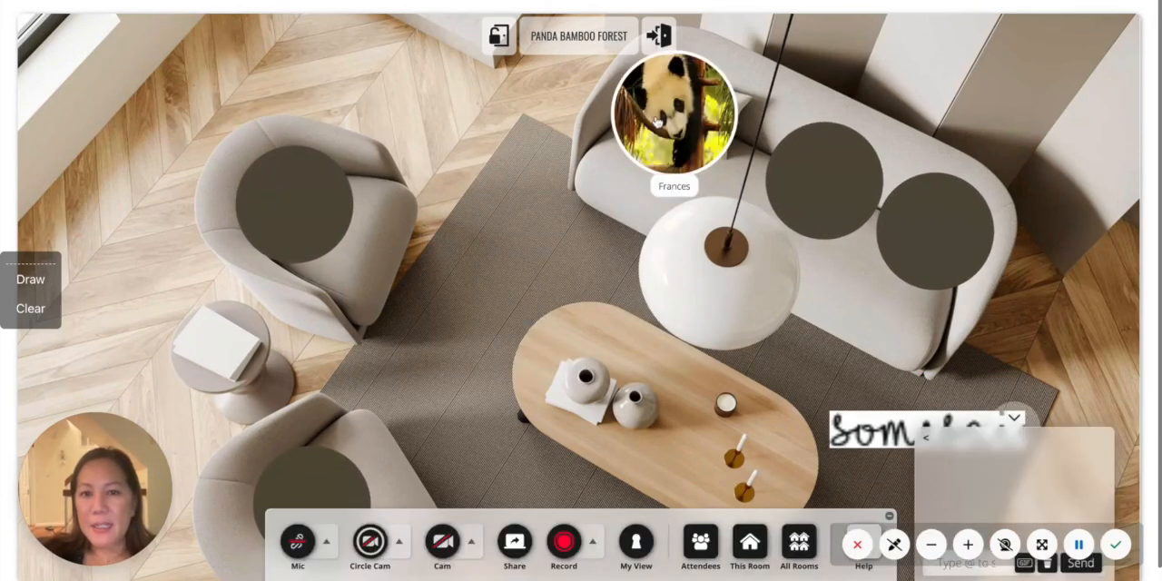
{"action": "left_click", "coordinate": [378, 554]}
{"action": "left_click", "coordinate": [370, 546]}
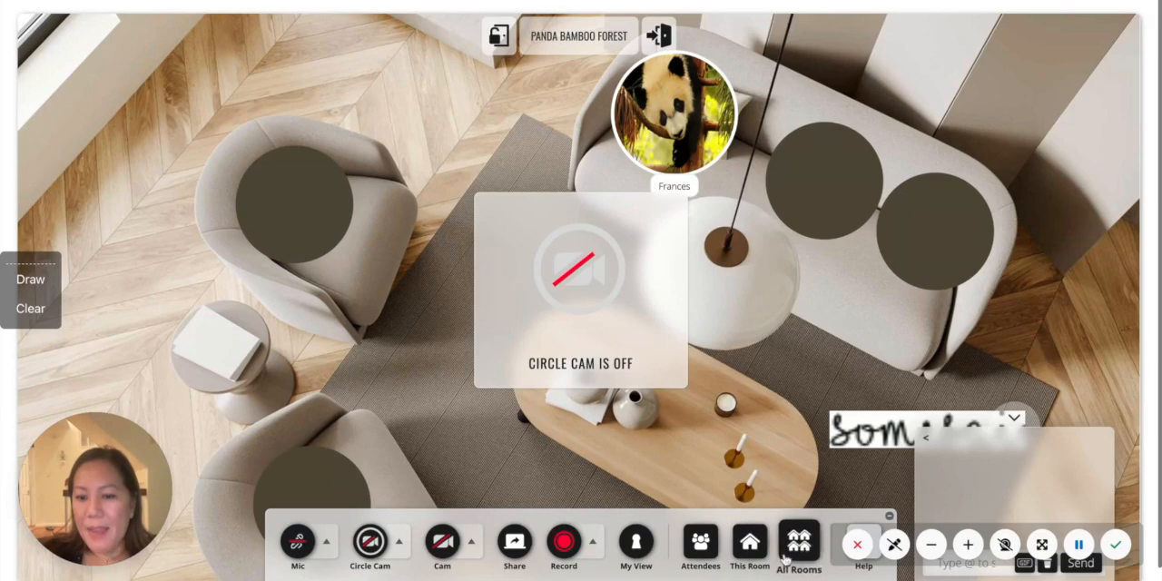
- Change the Panda Bamboo Forest room layout to Travel Lounge - LARGE Circles - 5 Seats and update the room settings
{"action": "left_click", "coordinate": [756, 543]}
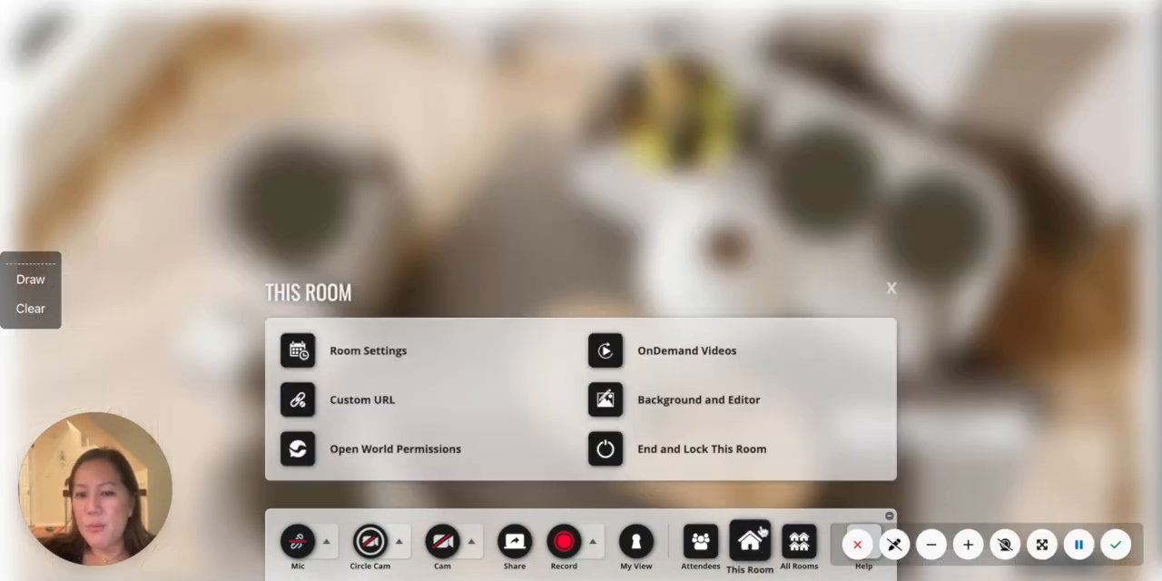
{"action": "mouse_move", "coordinate": [710, 457]}
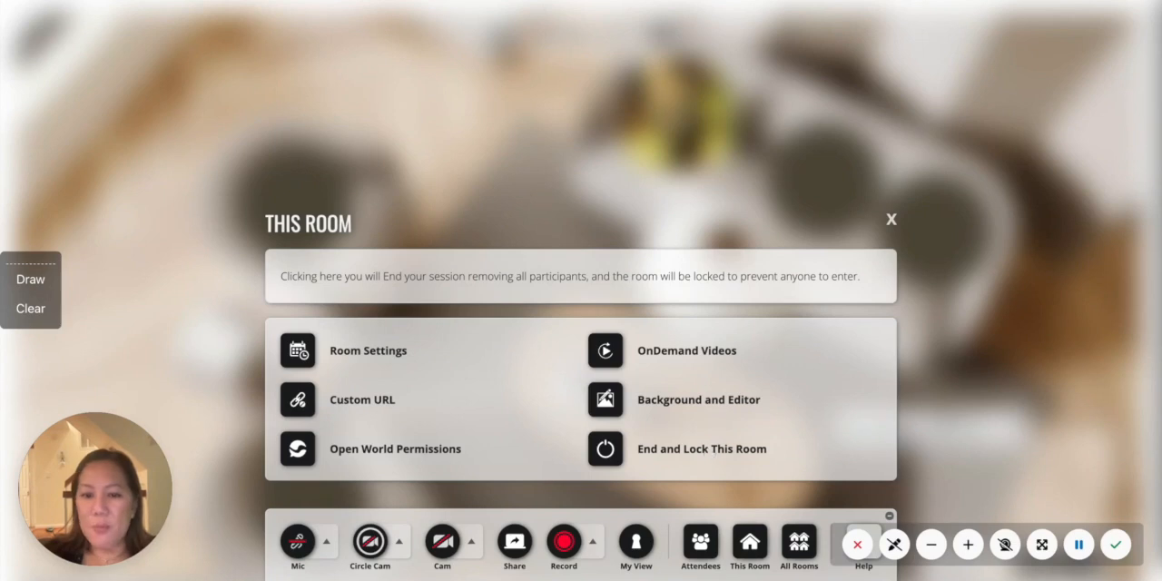
{"action": "left_click", "coordinate": [390, 354]}
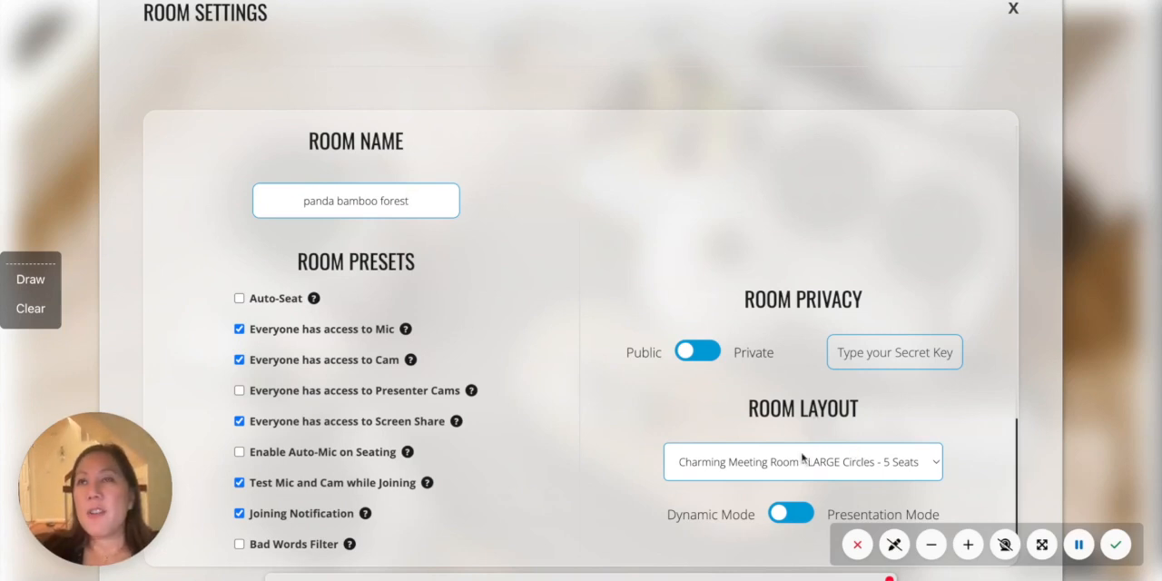
{"action": "scroll", "coordinate": [581, 345], "scroll_direction": "down", "scroll_amount": 3}
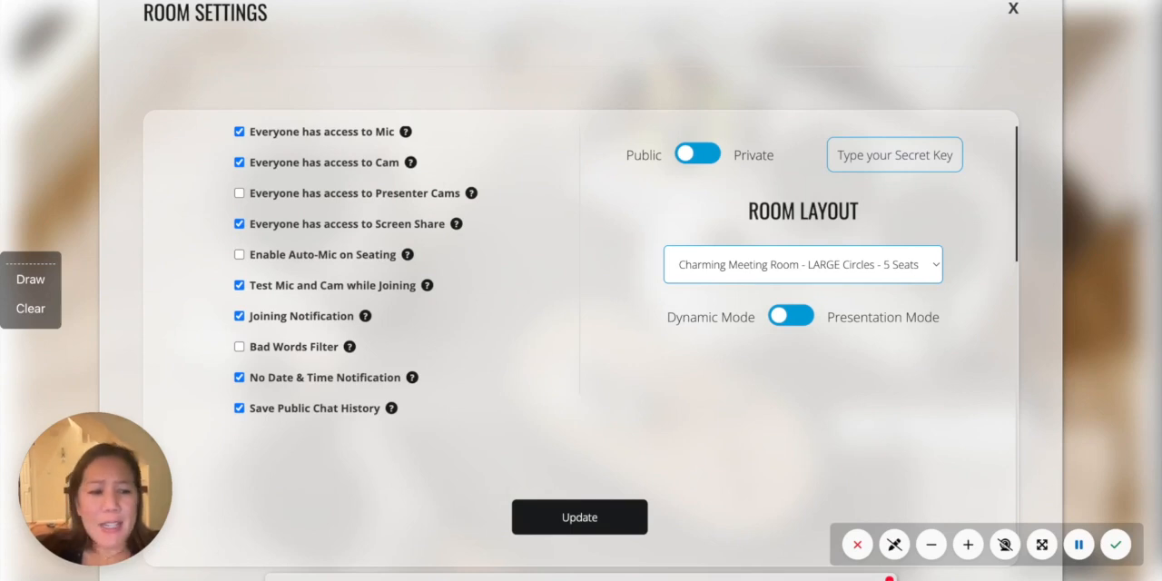
{"action": "left_click", "coordinate": [745, 261]}
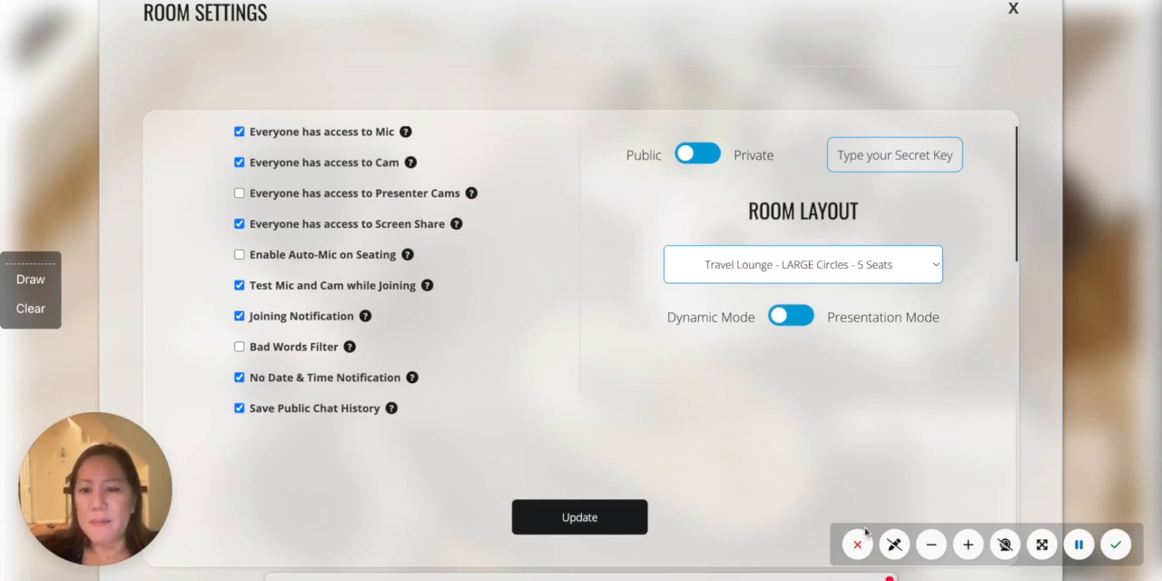
{"action": "left_click", "coordinate": [750, 307]}
{"action": "left_click", "coordinate": [594, 516]}
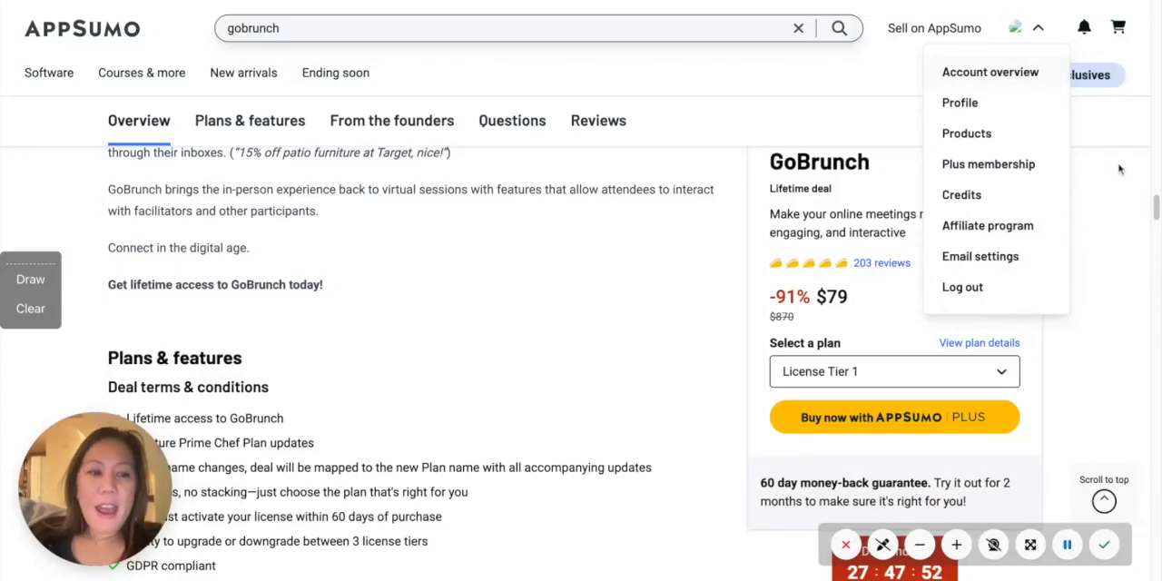
- Switch to GoBrunch's AppSumo listing and examine the product overview, license tier prices and limits, and features included in all plans
{"action": "scroll", "coordinate": [1156, 216], "scroll_direction": "up", "scroll_amount": 3}
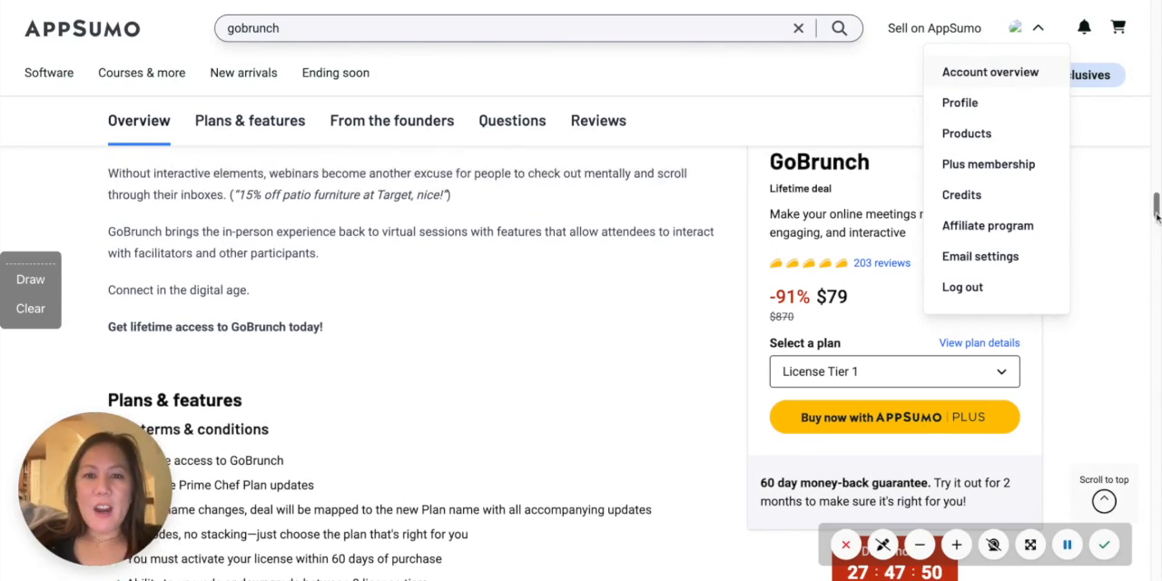
{"action": "left_click_drag", "start_coordinate": [1156, 214], "coordinate": [1156, 212]}
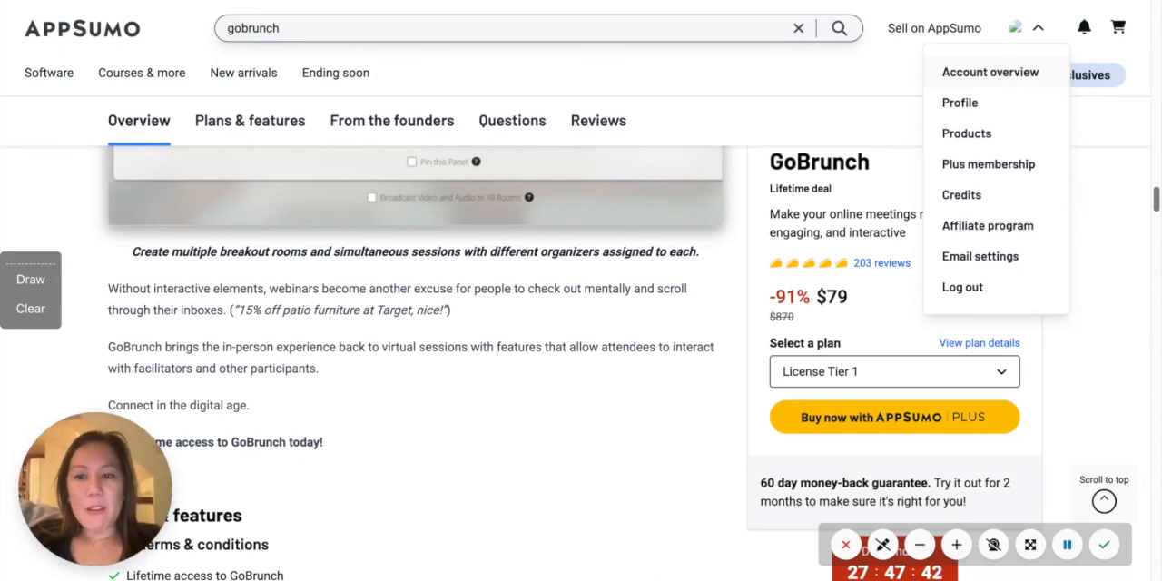
{"action": "scroll", "coordinate": [415, 345], "scroll_direction": "down", "scroll_amount": 1}
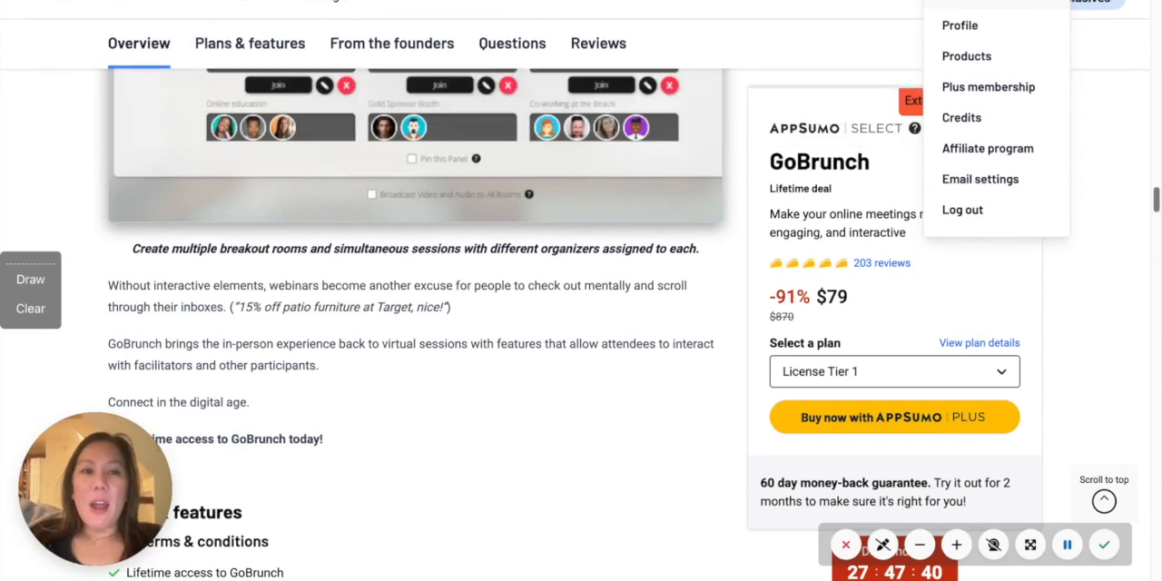
{"action": "scroll", "coordinate": [416, 345], "scroll_direction": "up", "scroll_amount": 1}
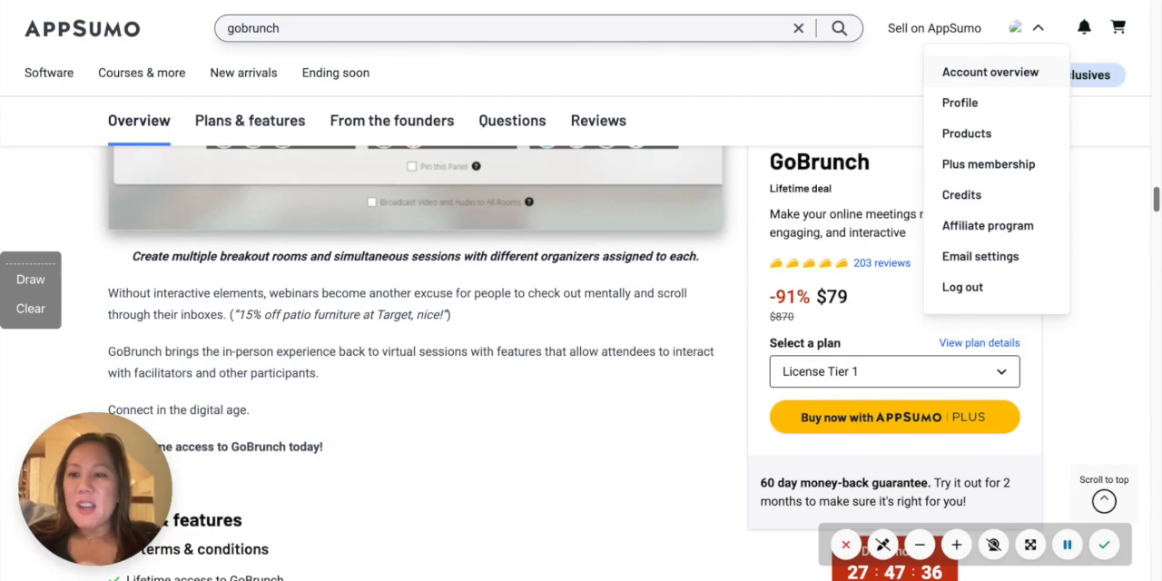
{"action": "scroll", "coordinate": [958, 294], "scroll_direction": "up", "scroll_amount": 2}
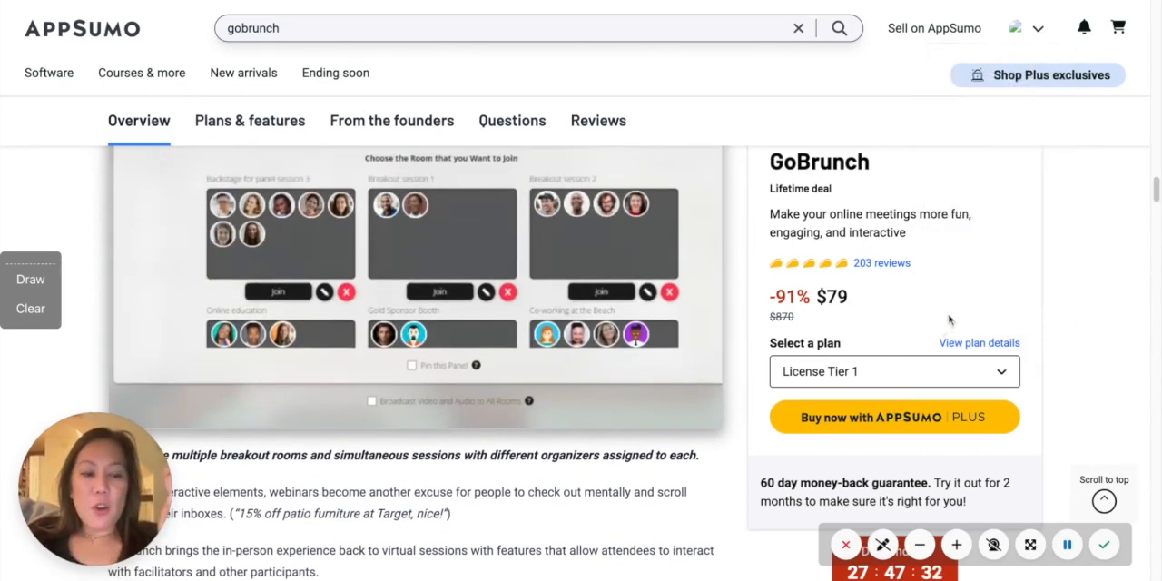
{"action": "scroll", "coordinate": [949, 319], "scroll_direction": "up", "scroll_amount": 1}
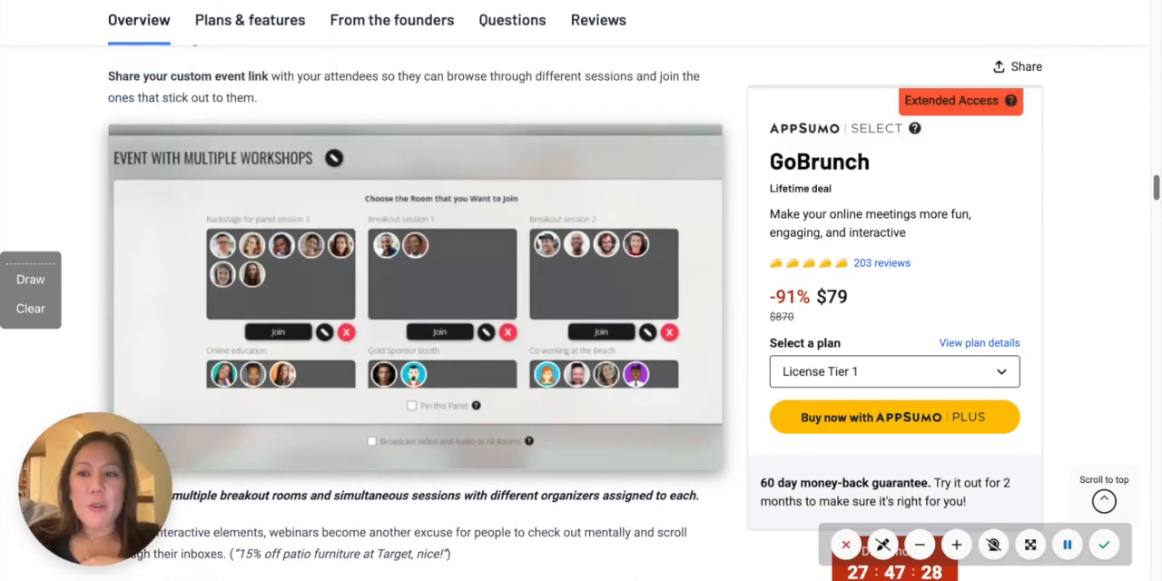
{"action": "scroll", "coordinate": [948, 320], "scroll_direction": "up", "scroll_amount": 1}
{"action": "scroll", "coordinate": [948, 320], "scroll_direction": "down", "scroll_amount": 17}
{"action": "scroll", "coordinate": [948, 319], "scroll_direction": "up", "scroll_amount": 1}
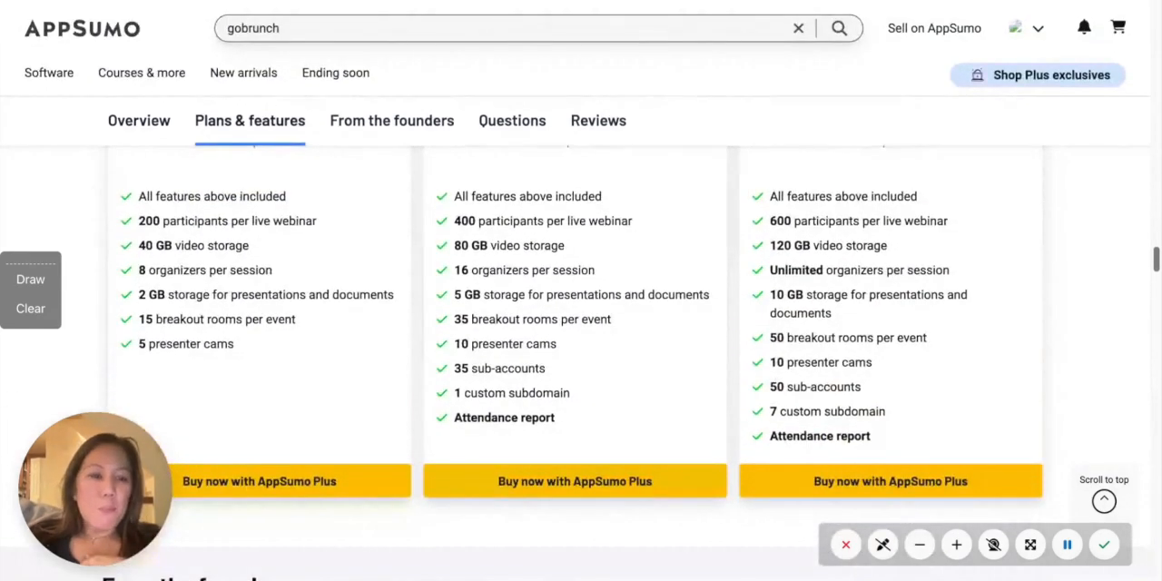
{"action": "scroll", "coordinate": [797, 258], "scroll_direction": "up", "scroll_amount": 1}
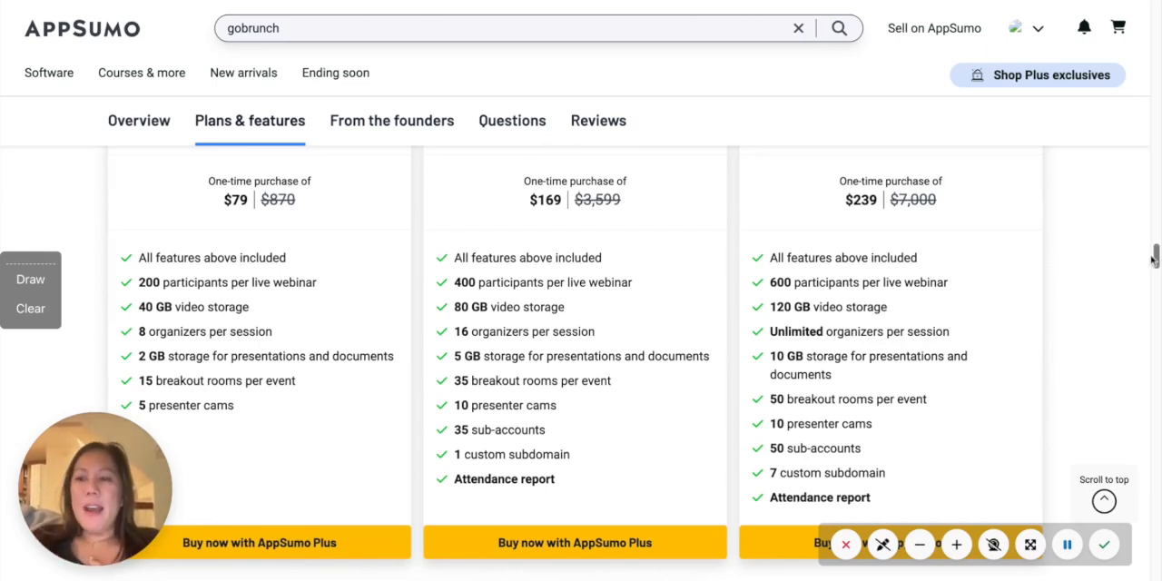
{"action": "left_click_drag", "start_coordinate": [1154, 258], "coordinate": [1156, 234]}
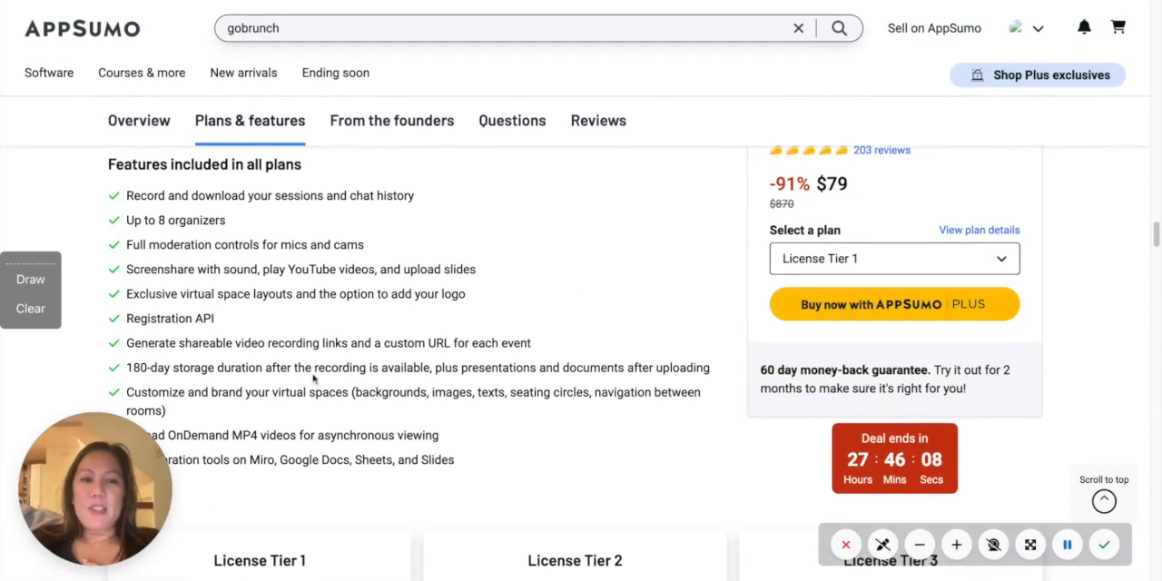